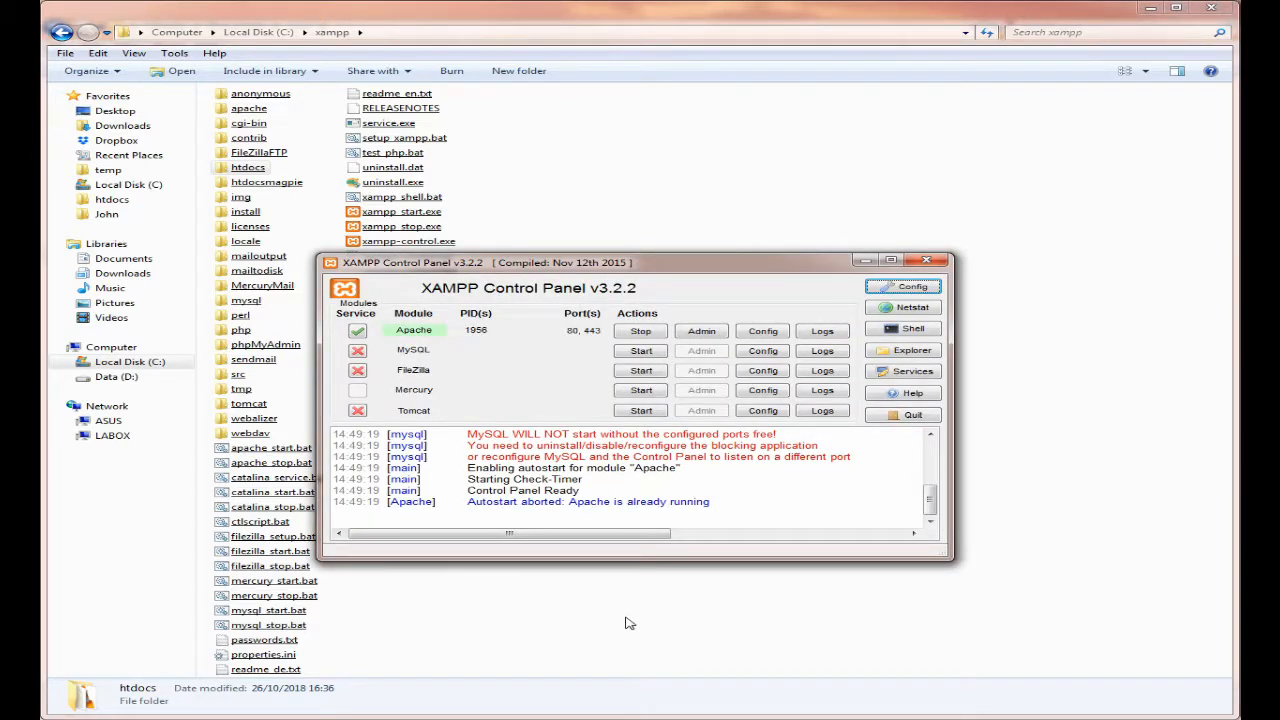
# - Stop the running Apache module in the XAMPP Control Panel
pyautogui.moveTo(665, 271); pyautogui.dragTo(795, 248)
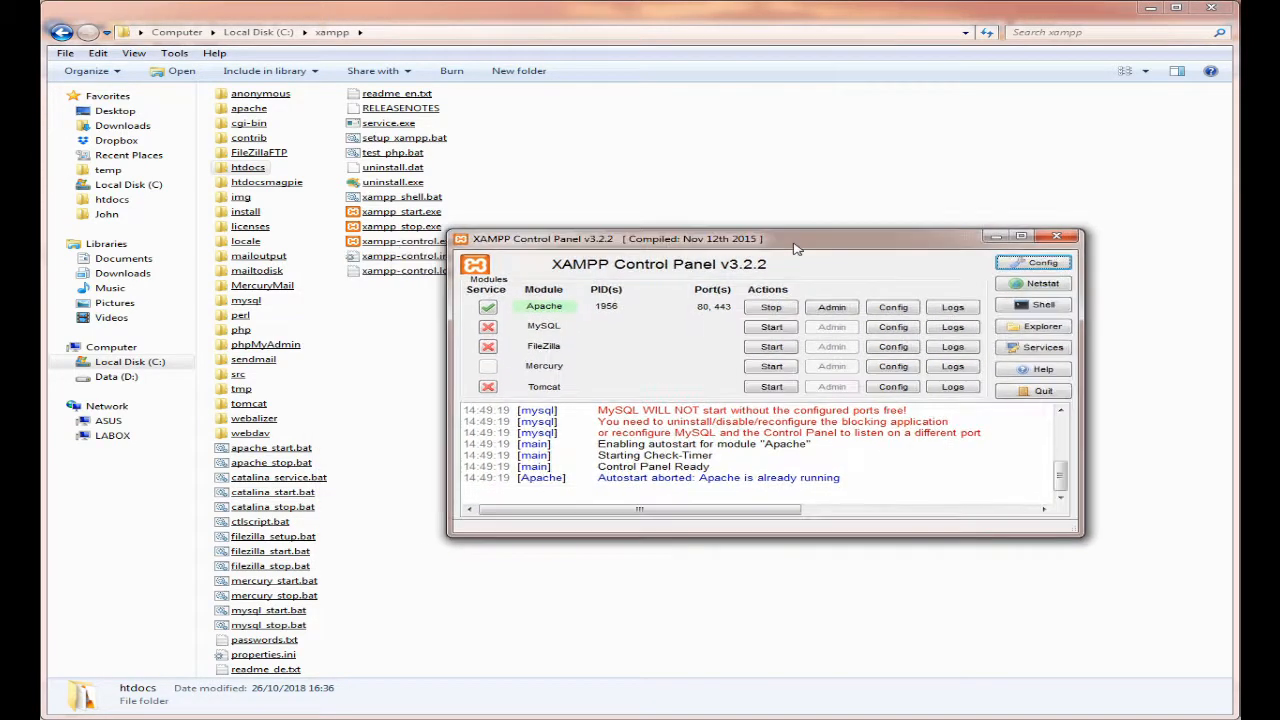
pyautogui.click(771, 310)
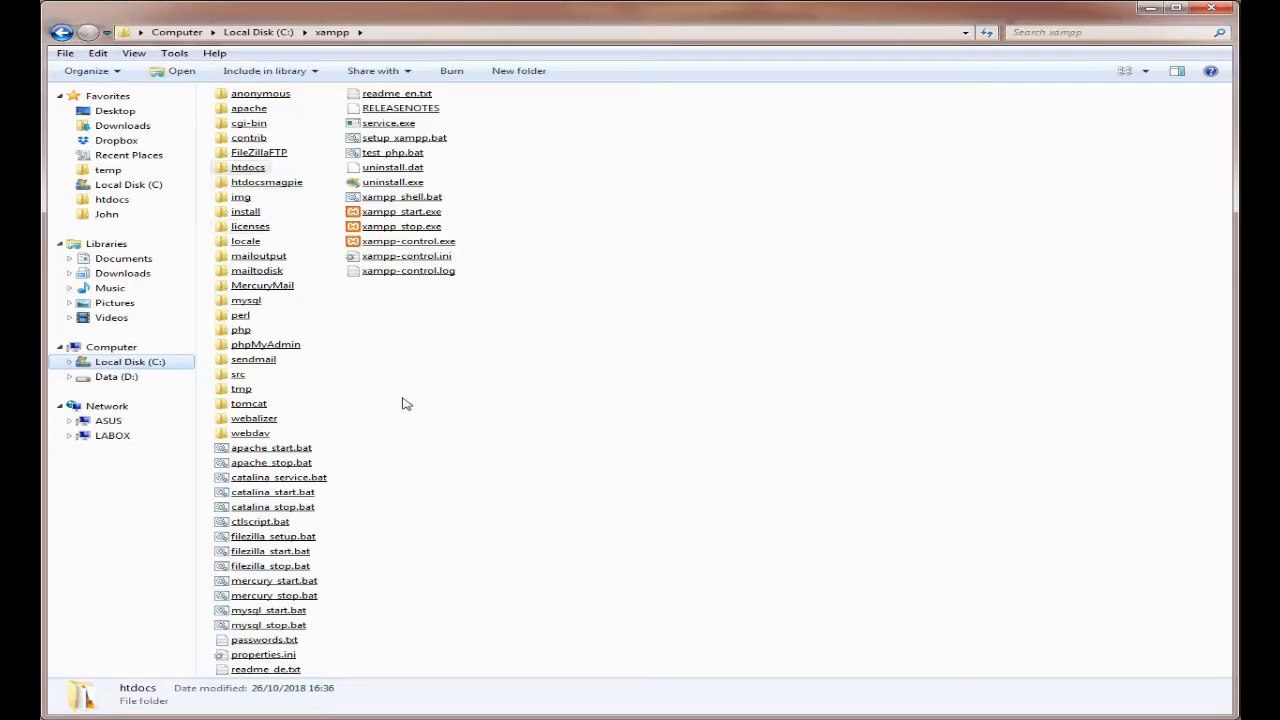
# - Rename the htdocs folder in C:\xampp to htdocs.bak
pyautogui.click(252, 171)
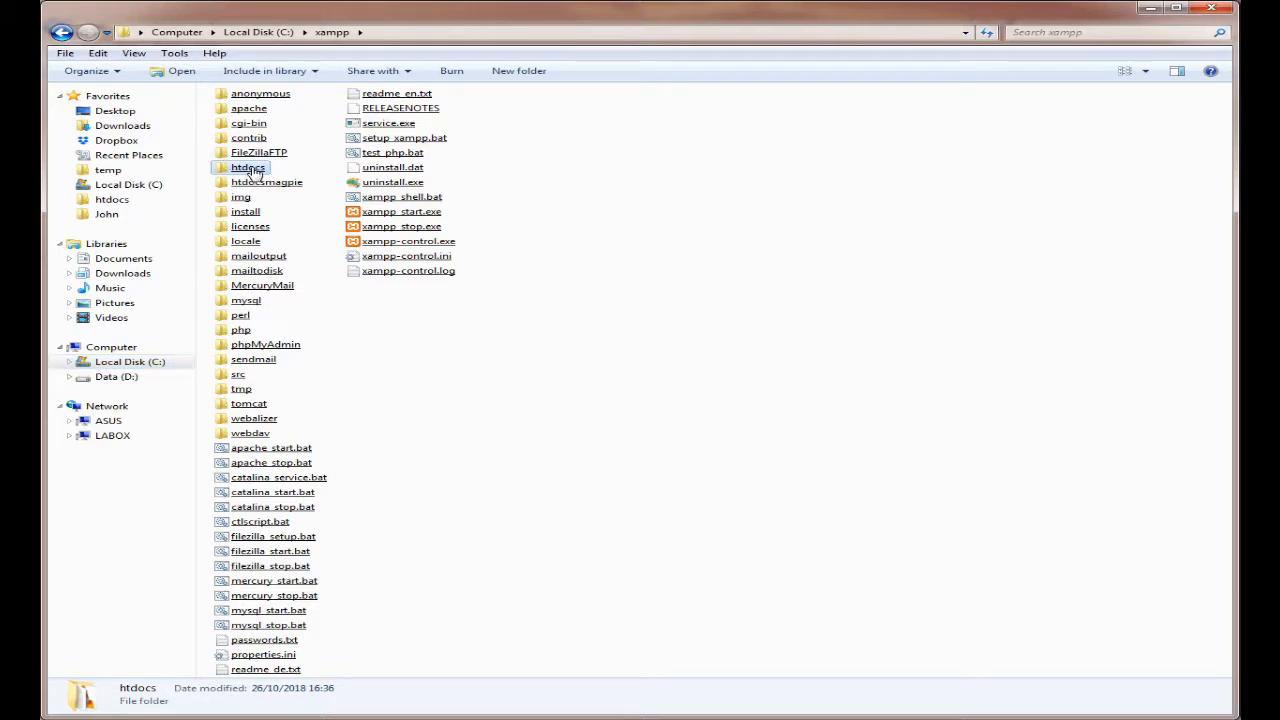
pyautogui.rightClick(254, 172)
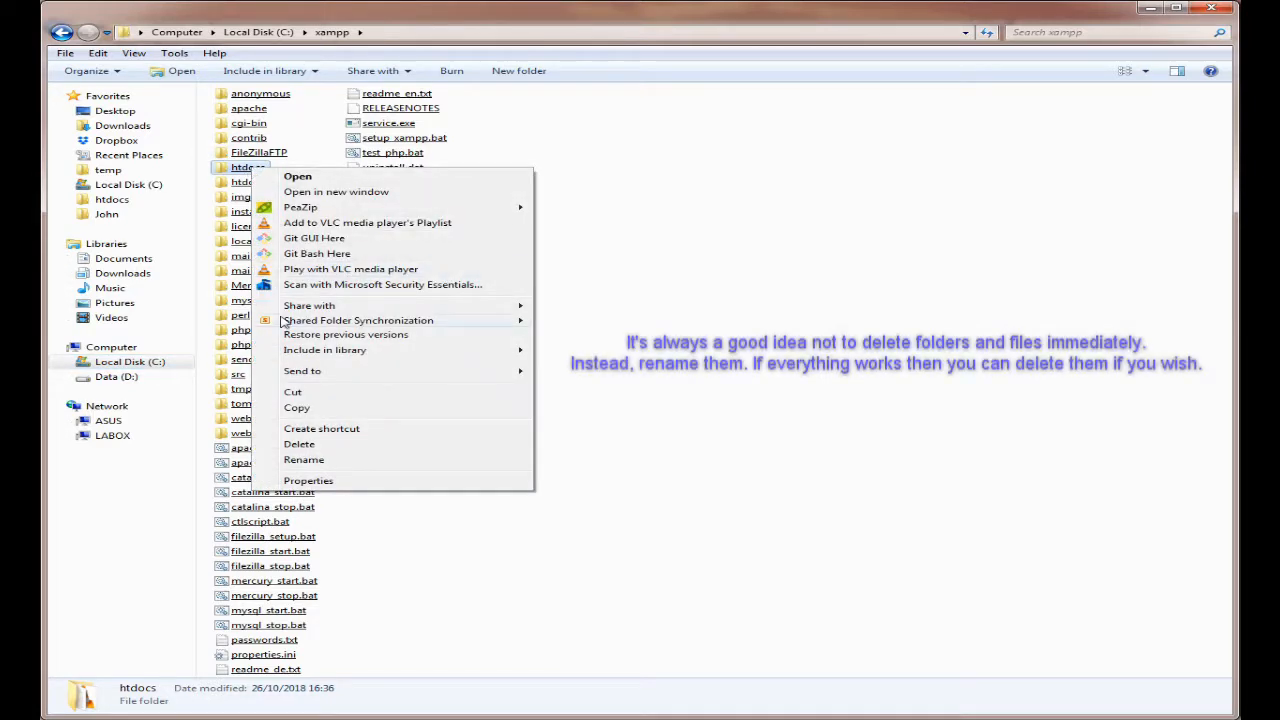
pyautogui.click(304, 460)
pyautogui.click(276, 170)
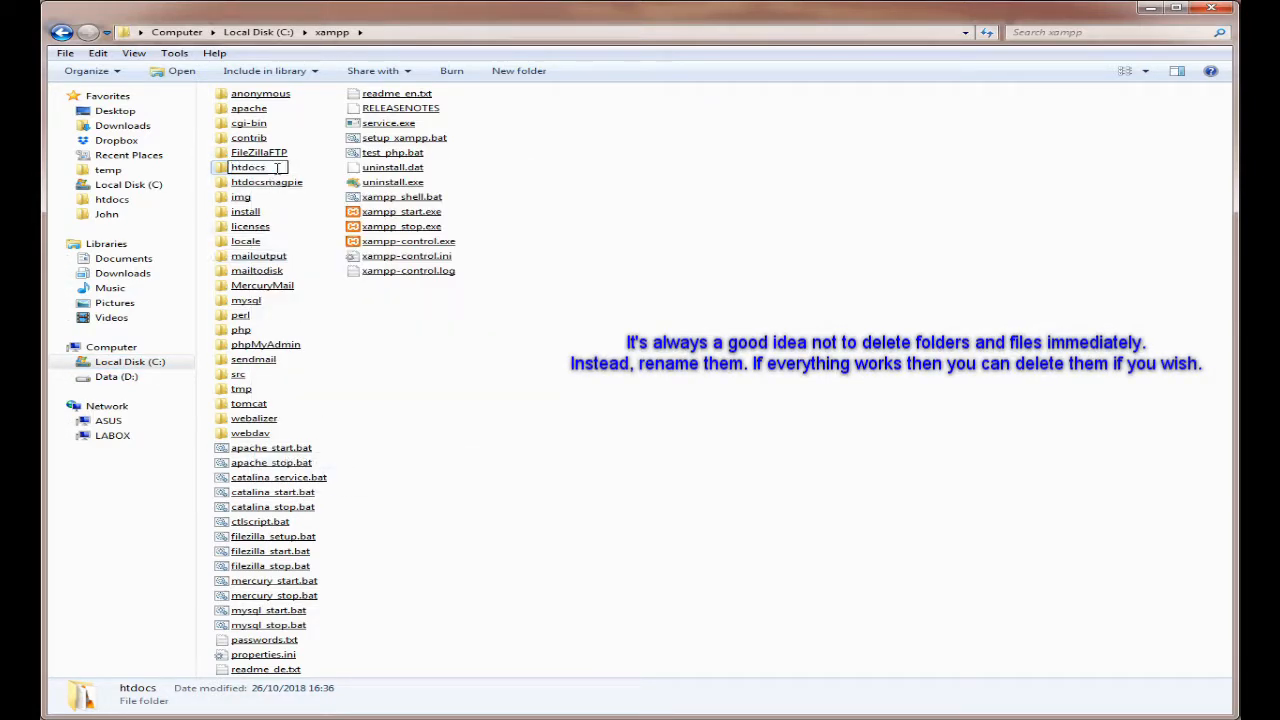
pyautogui.write('.bak')
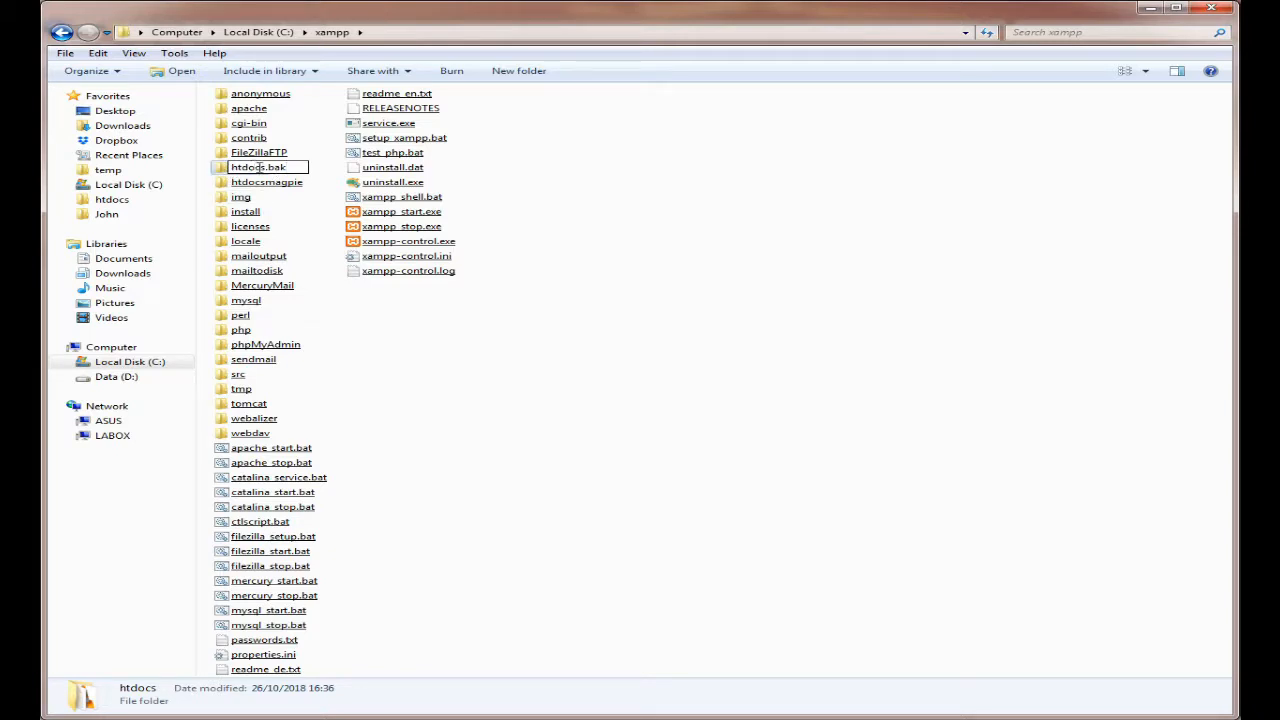
pyautogui.press('Return')
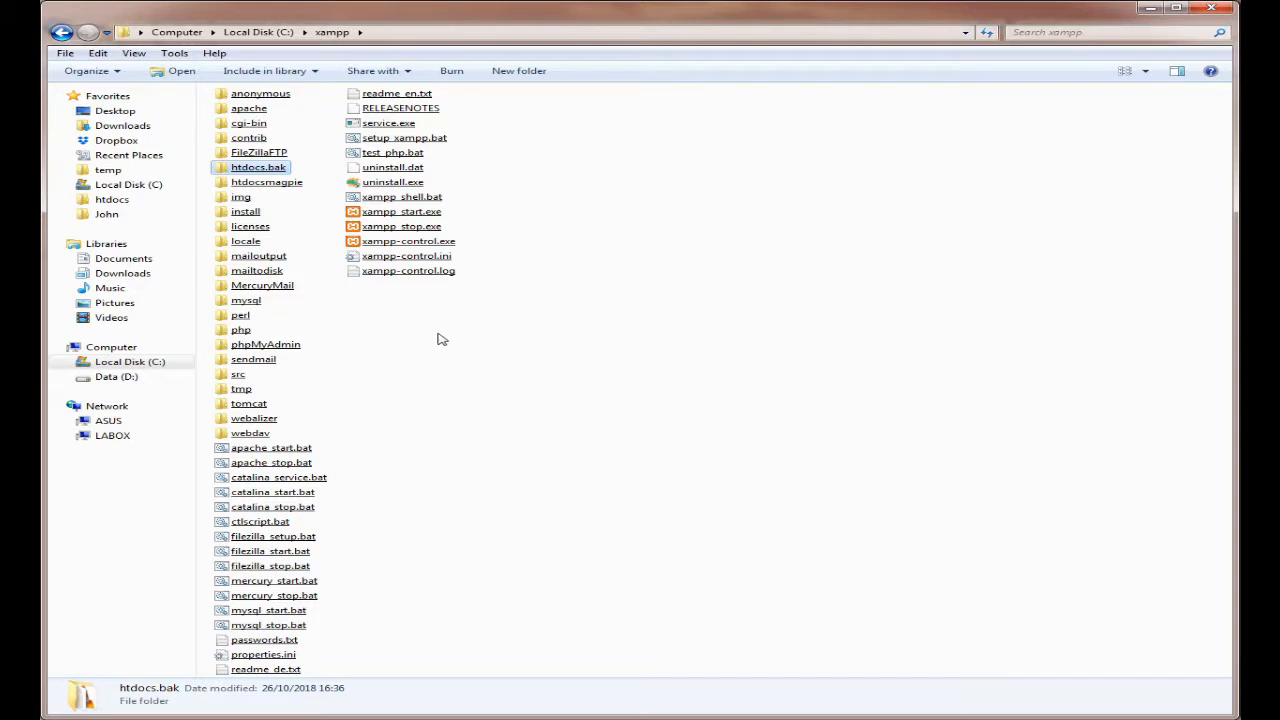
# - Open the conf folder inside C:\xampp\apache
pyautogui.click(249, 109)
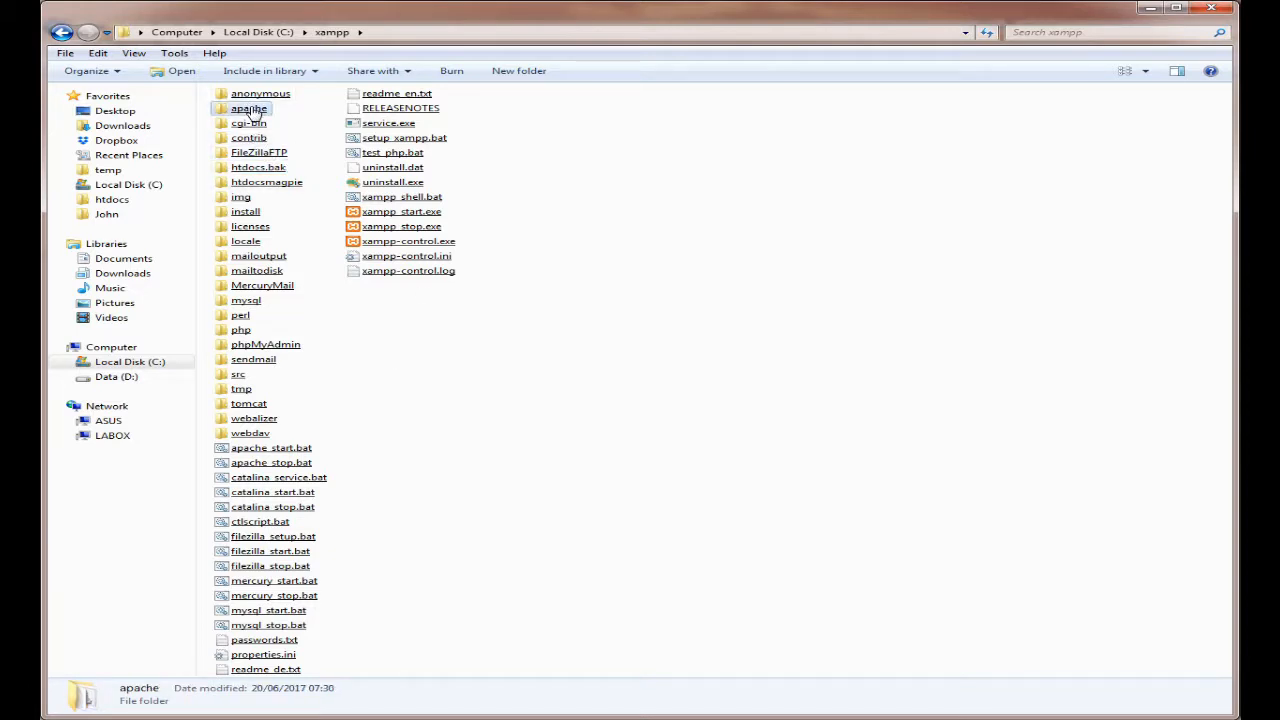
pyautogui.doubleClick(252, 112)
pyautogui.click(251, 109)
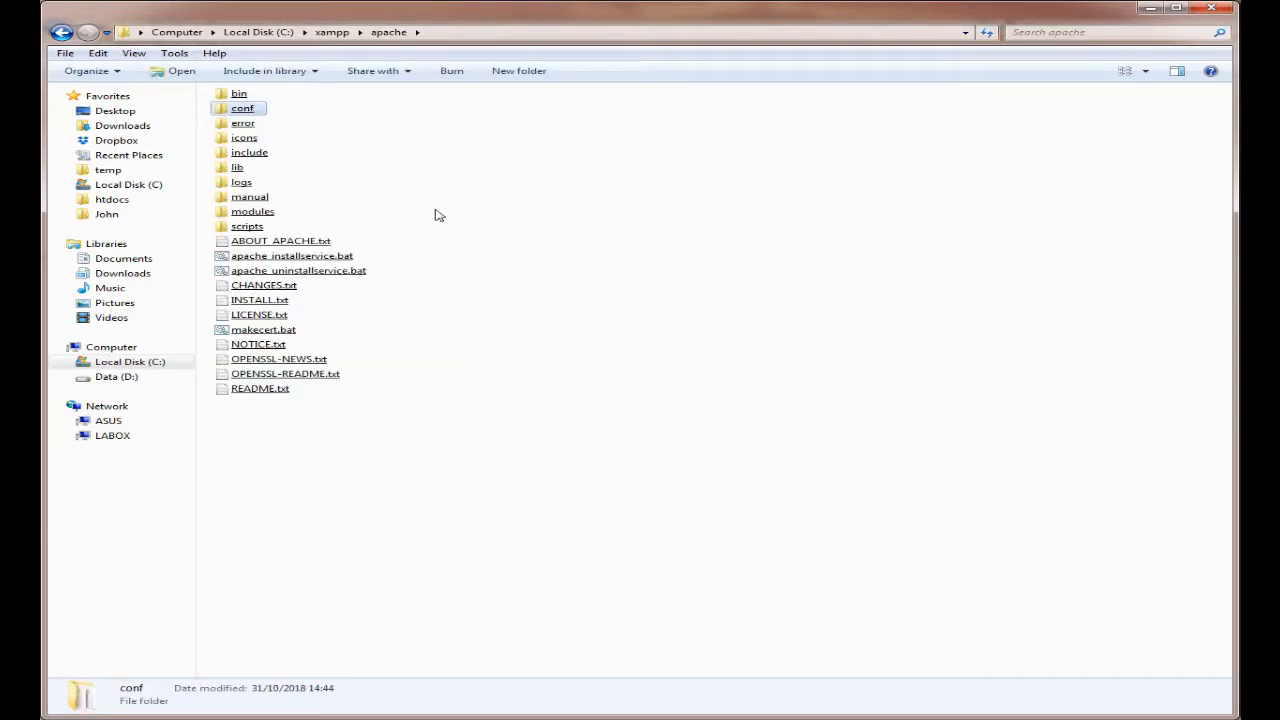
pyautogui.doubleClick(250, 112)
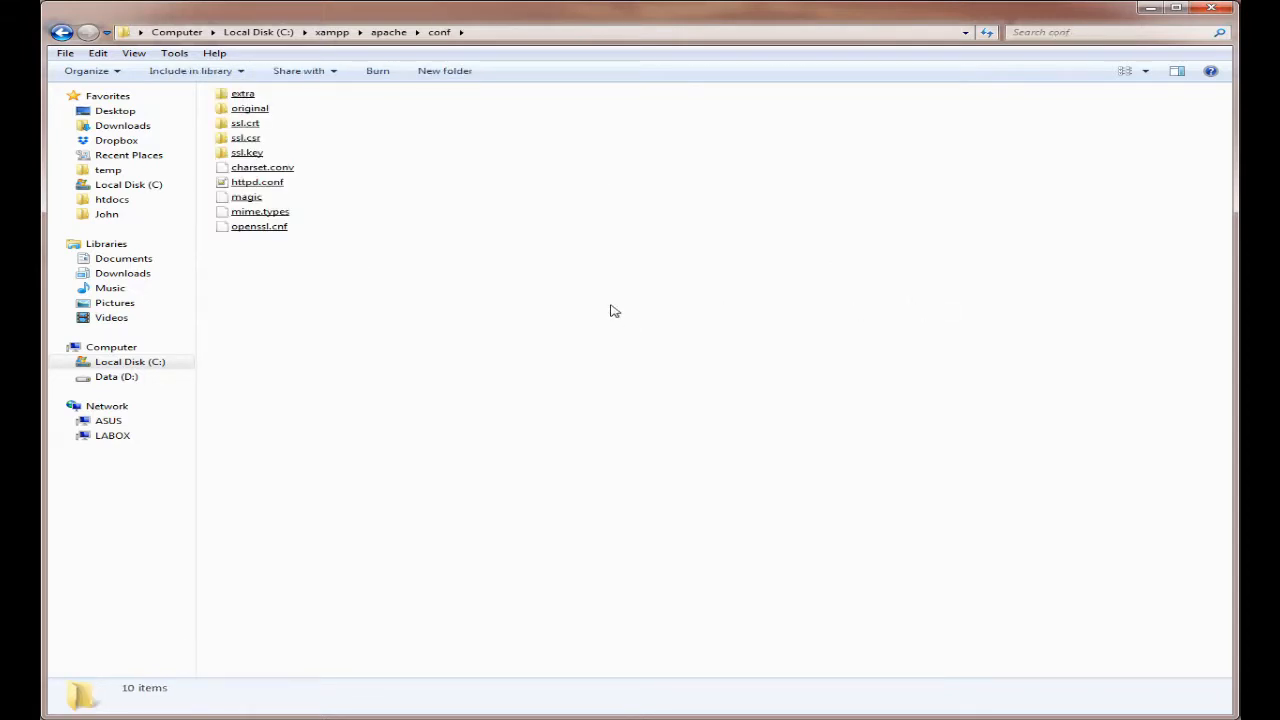
# - Make a backup copy of httpd.conf in the same conf folder
pyautogui.click(235, 186)
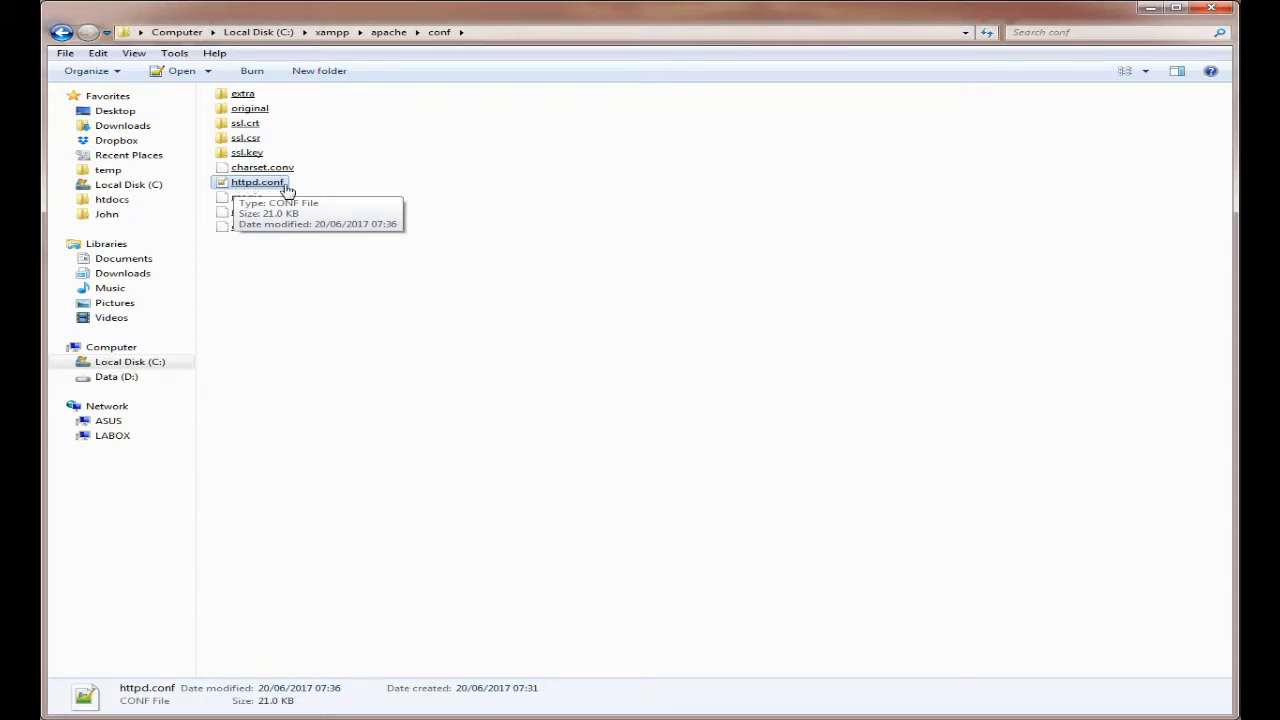
pyautogui.rightClick(280, 184)
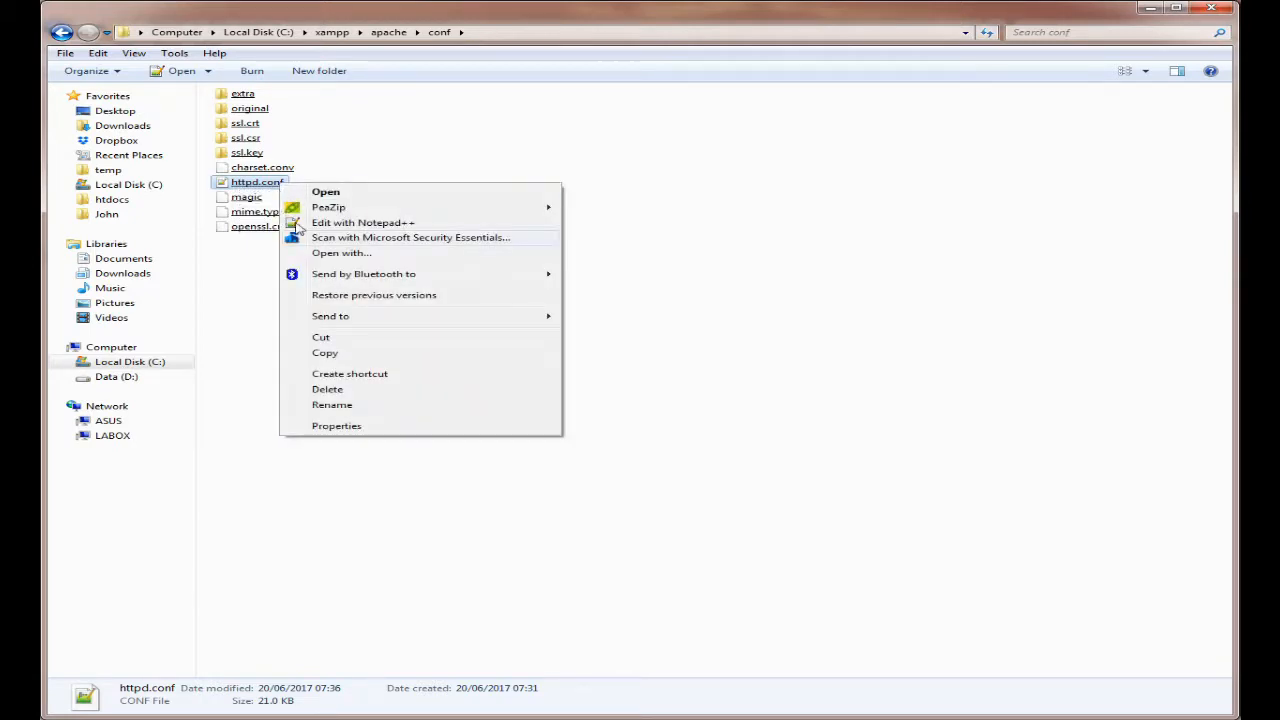
pyautogui.click(345, 356)
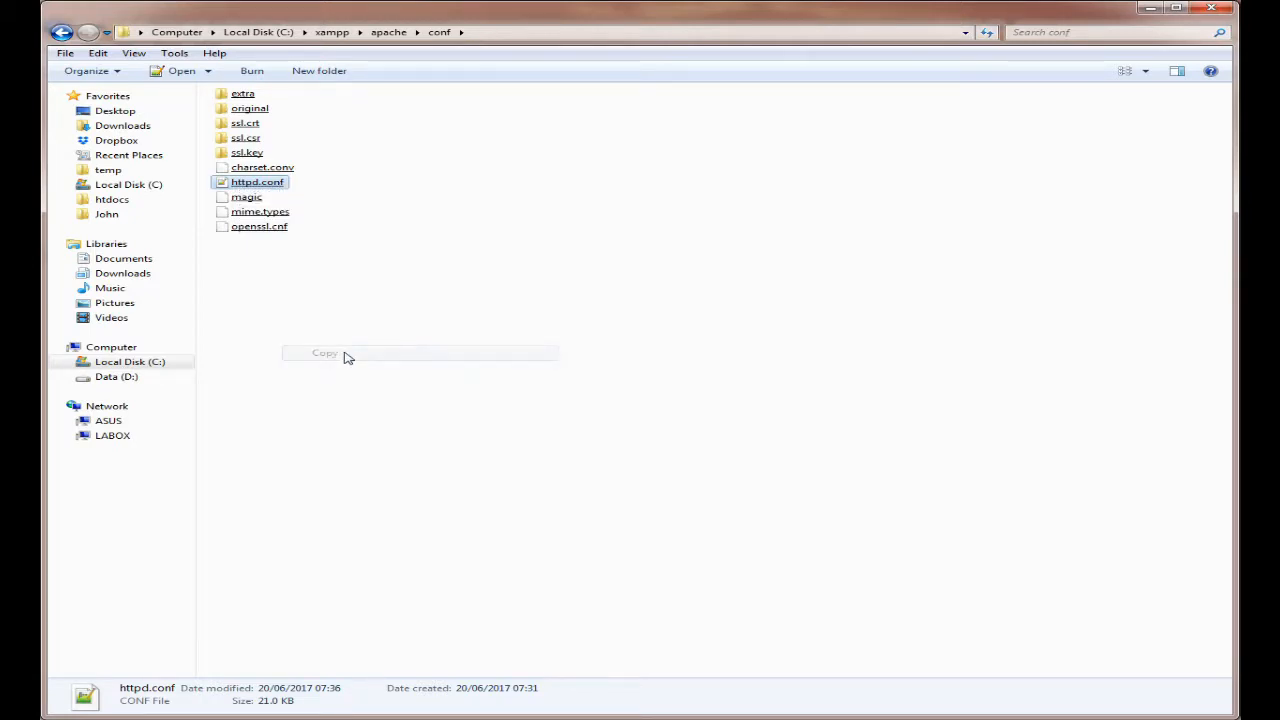
pyautogui.rightClick(417, 215)
pyautogui.click(492, 318)
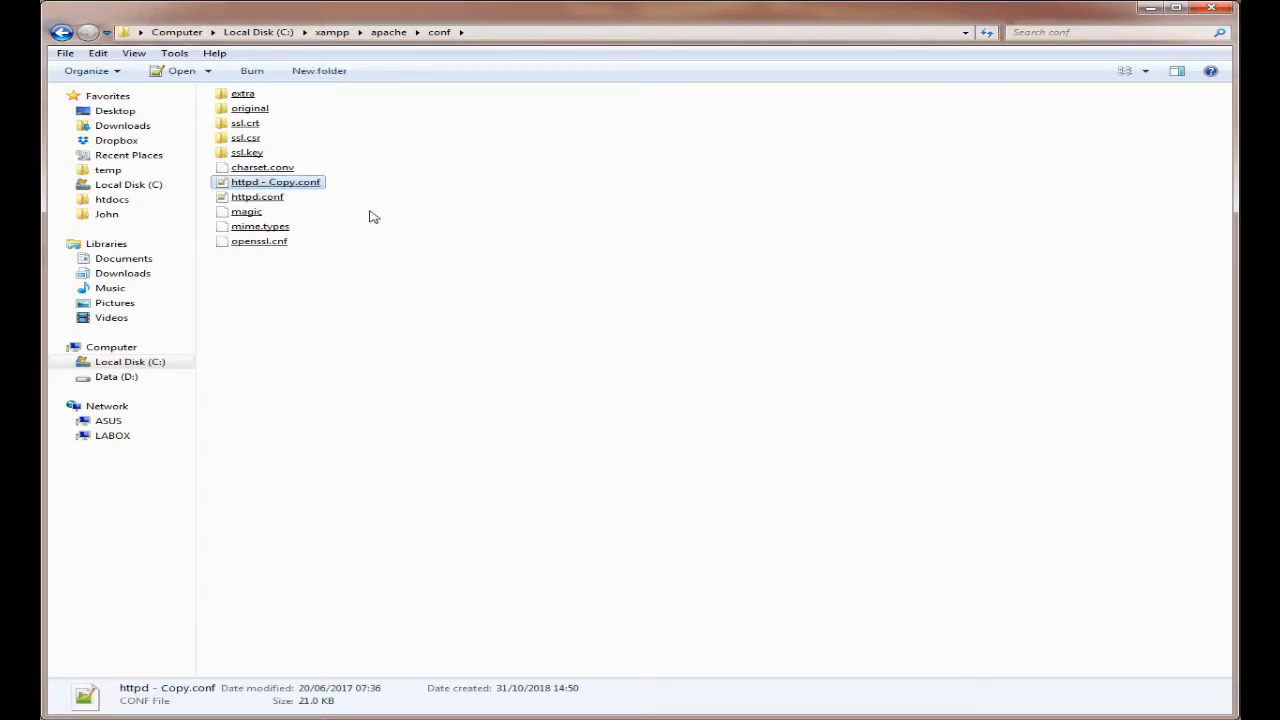
# - Rename the copied configuration file to "httpd - original.conf"
pyautogui.click(292, 186)
pyautogui.click(307, 186)
pyautogui.press('BackSpace')
pyautogui.press('BackSpace')
pyautogui.press('BackSpace')
pyautogui.press('BackSpace')
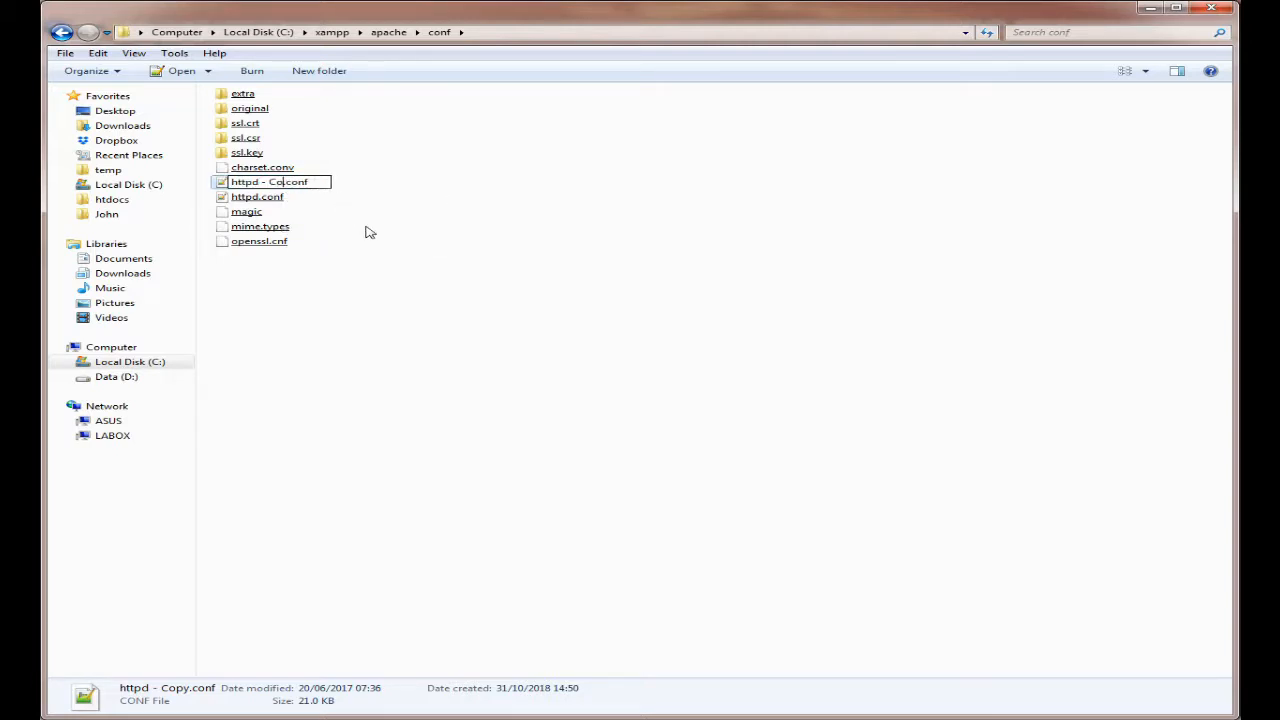
pyautogui.write('original')
pyautogui.click(374, 247)
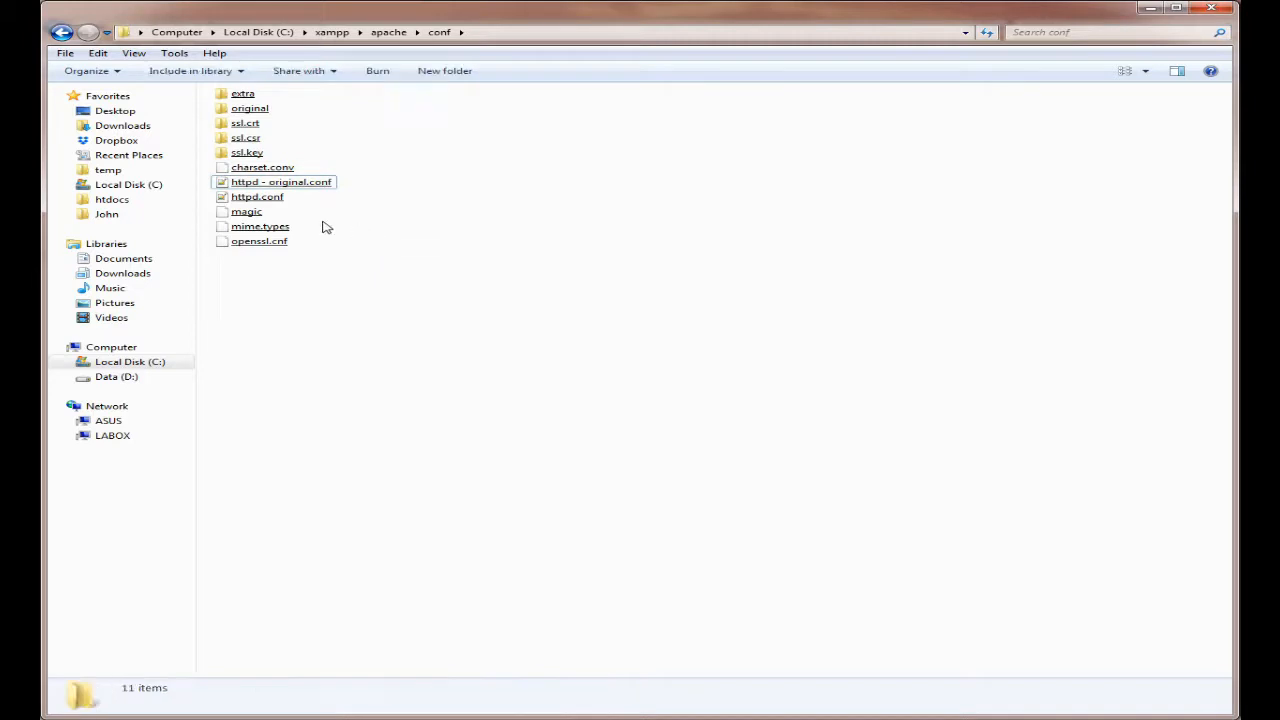
# - Switch to the XAMPP Control Panel and open Apache's httpd.conf configuration file for editing
pyautogui.click(257, 199)
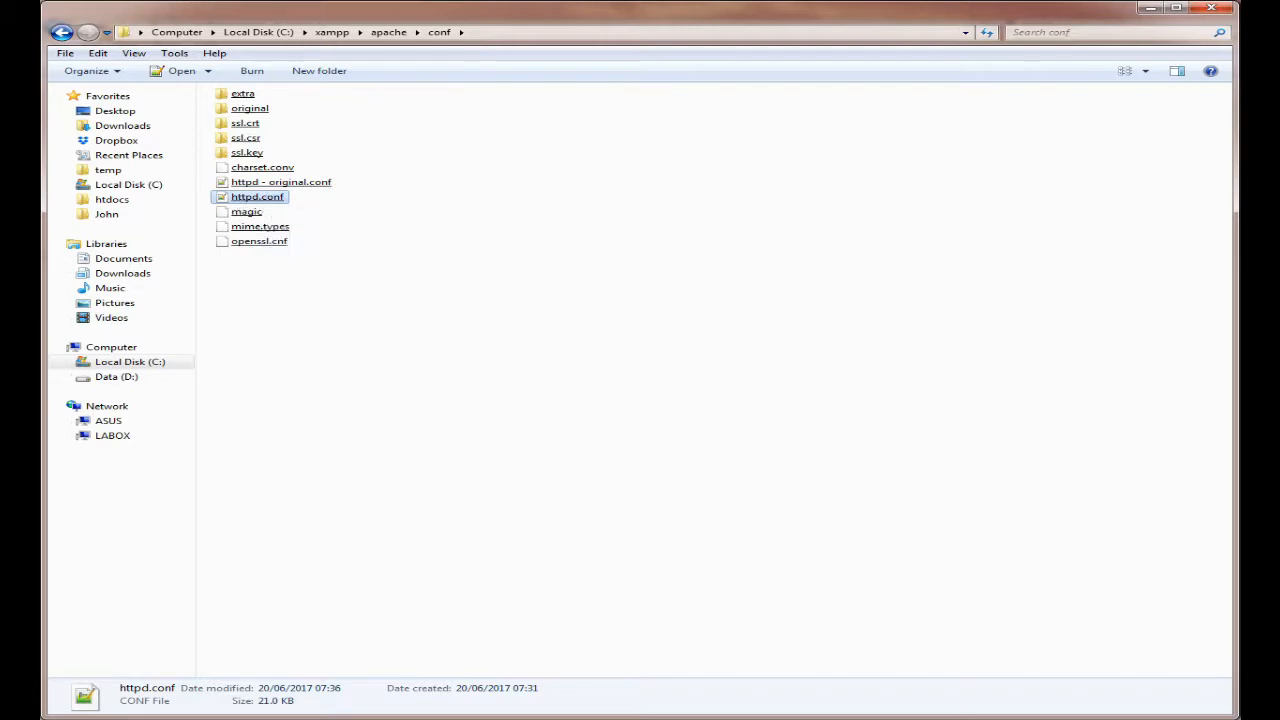
pyautogui.hotkey('alt', 'Tab')
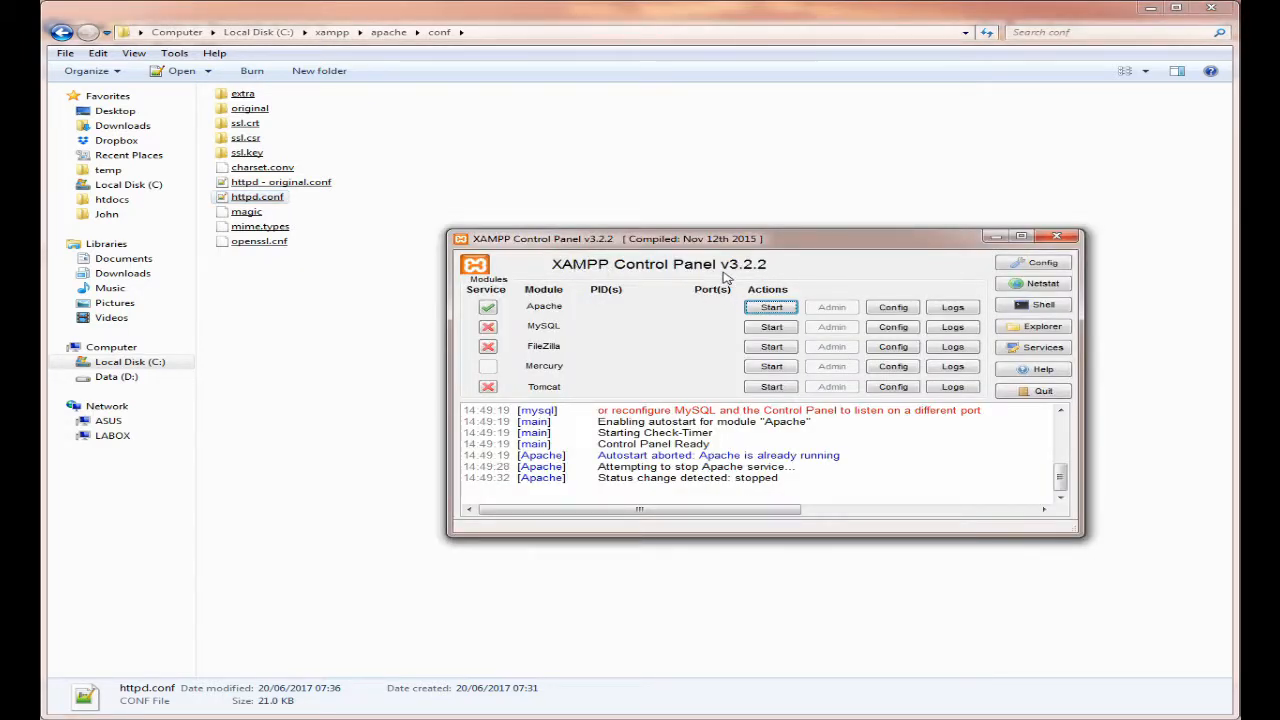
pyautogui.click(893, 312)
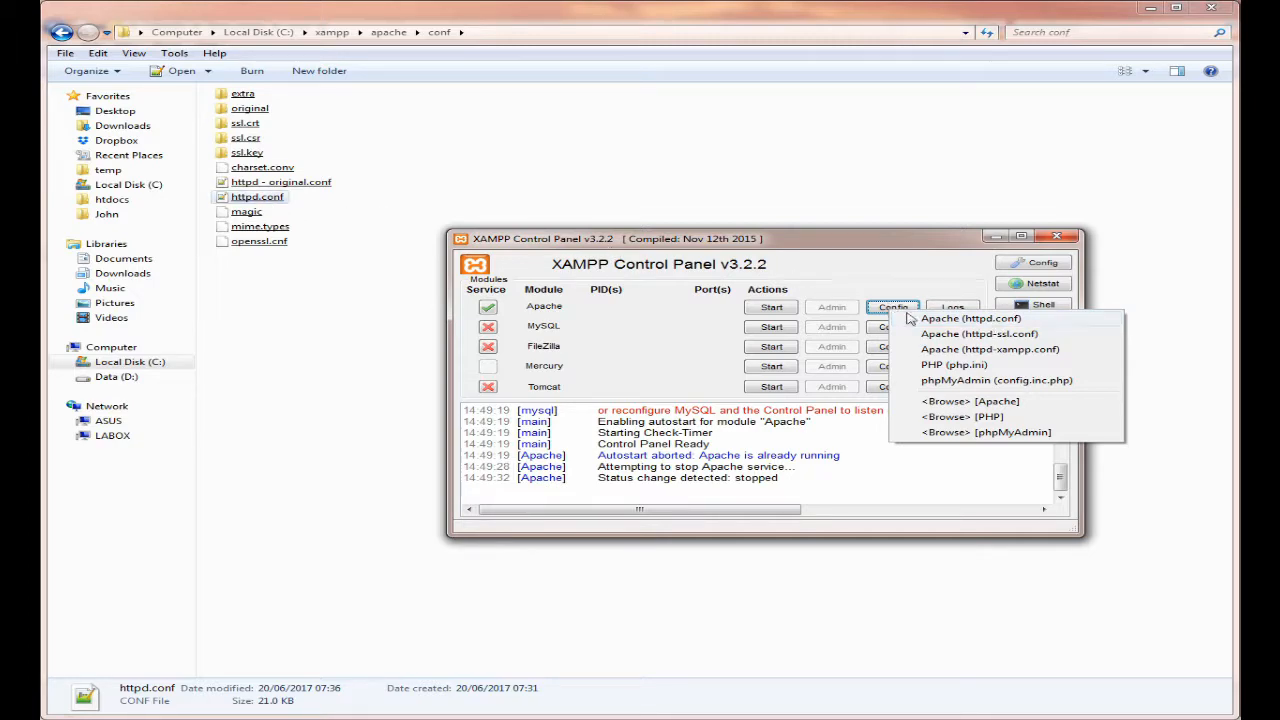
pyautogui.click(970, 320)
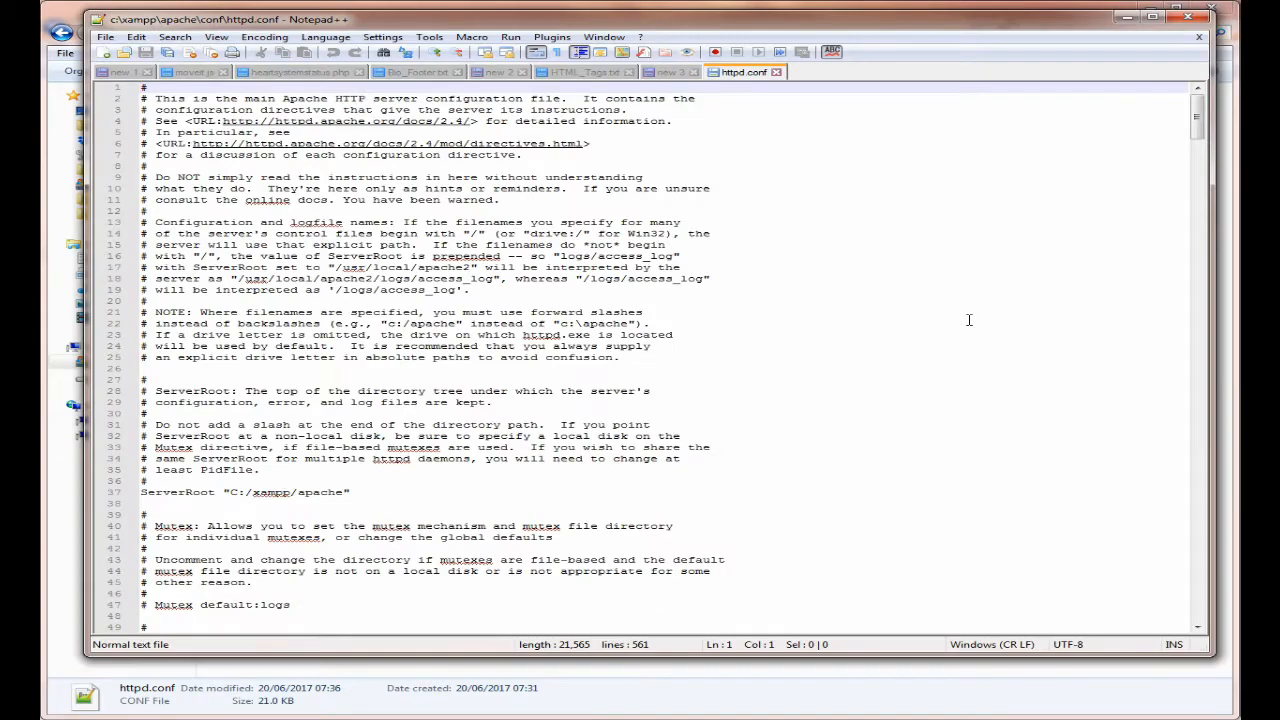
# - Search httpd.conf for "htdocs" to reach the DocumentRoot setting, and close the search dialog
pyautogui.moveTo(1197, 124); pyautogui.dragTo(1128, 549)
pyautogui.moveTo(1147, 533); pyautogui.dragTo(1200, 92)
pyautogui.click(384, 58)
pyautogui.click(384, 52)
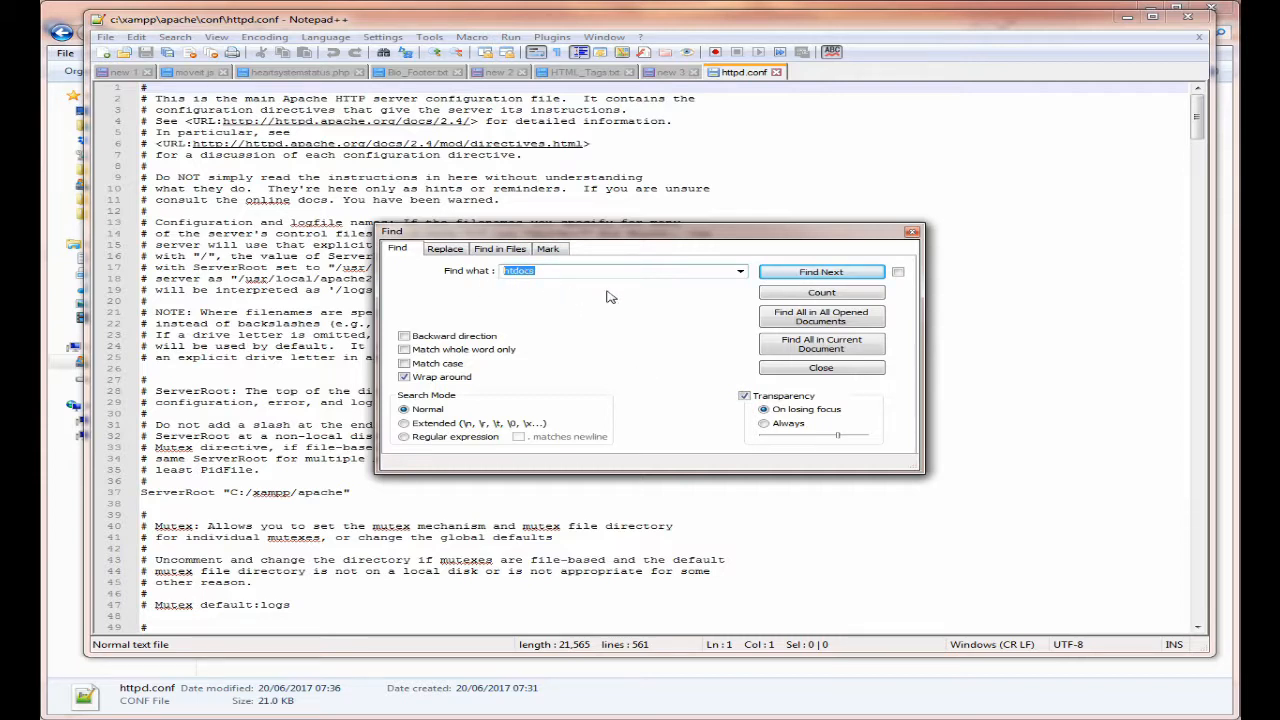
pyautogui.click(845, 273)
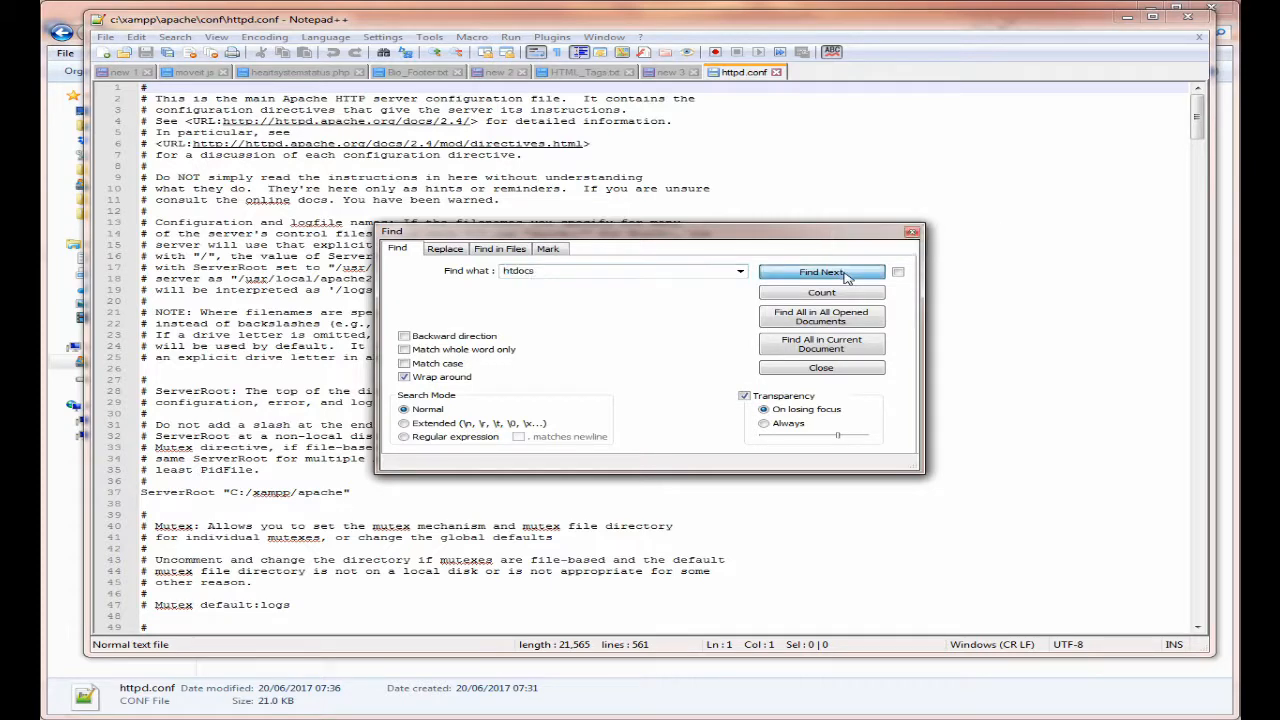
pyautogui.click(913, 233)
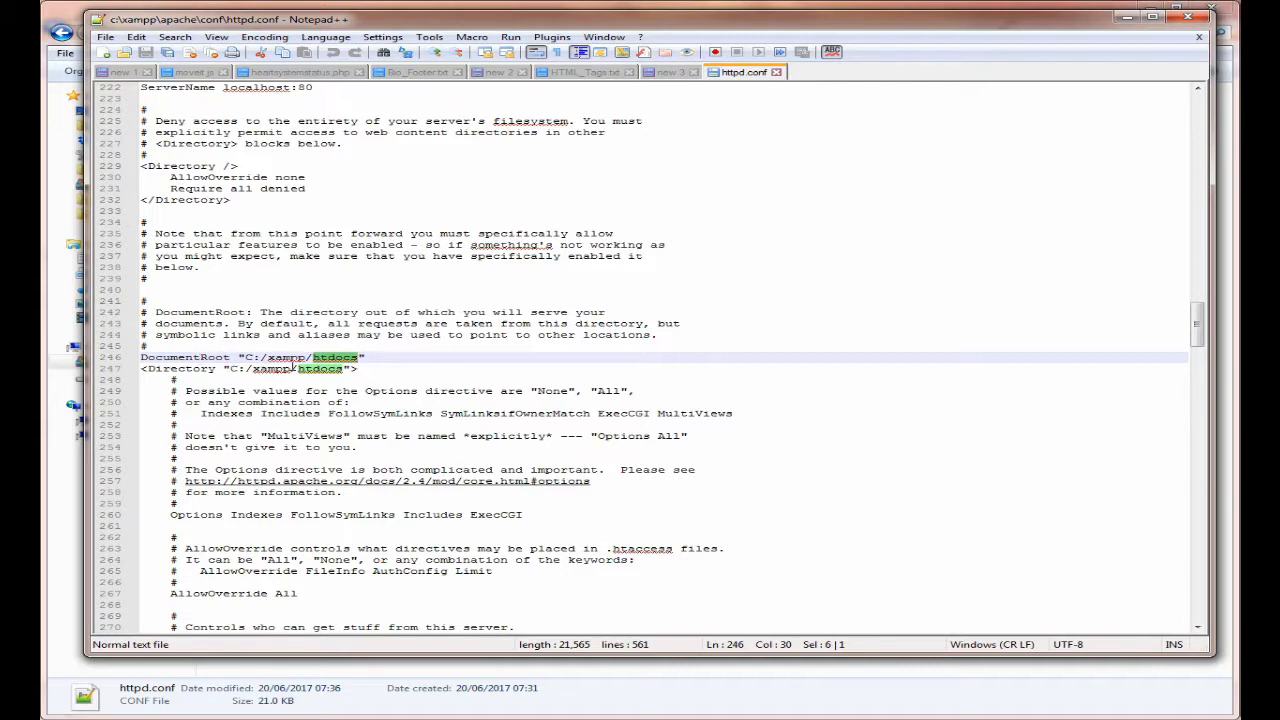
# - Duplicate the DocumentRoot and Directory lines for C:/xampp/htdocs directly below the originals
pyautogui.click(143, 358)
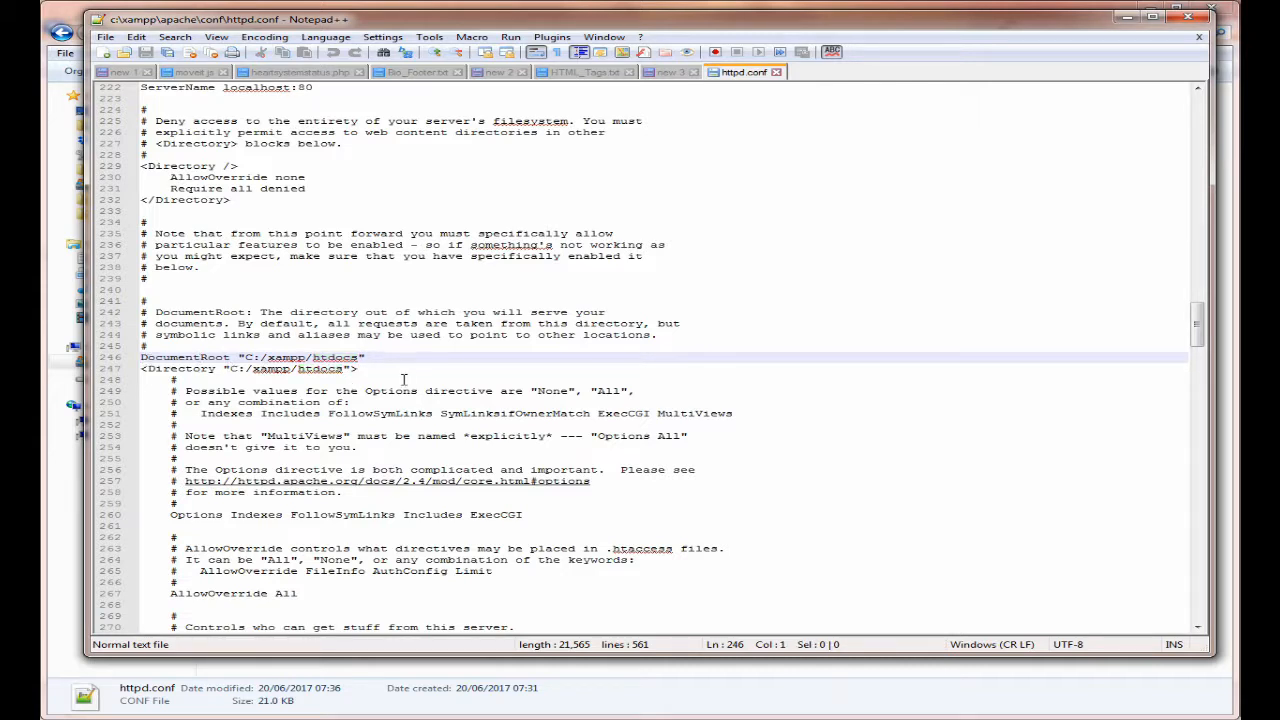
pyautogui.hotkey('shift', 'Down')
pyautogui.hotkey('shift', 'Down')
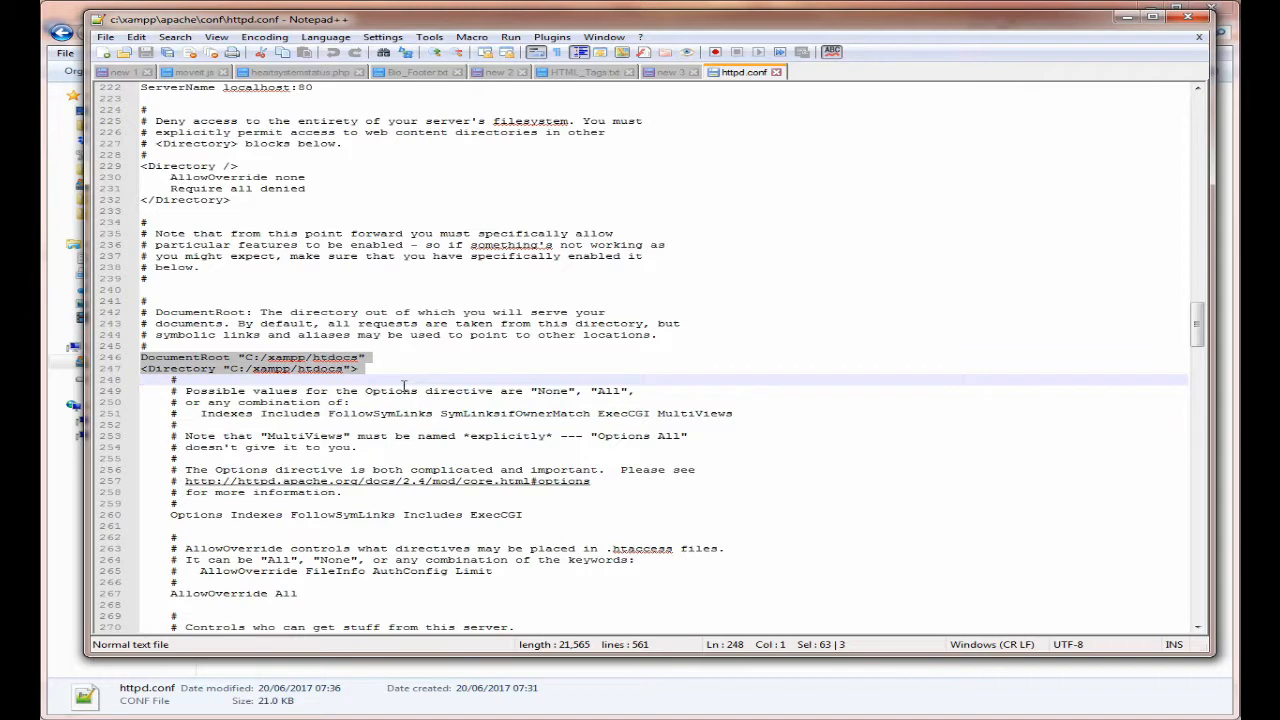
pyautogui.press('Right')
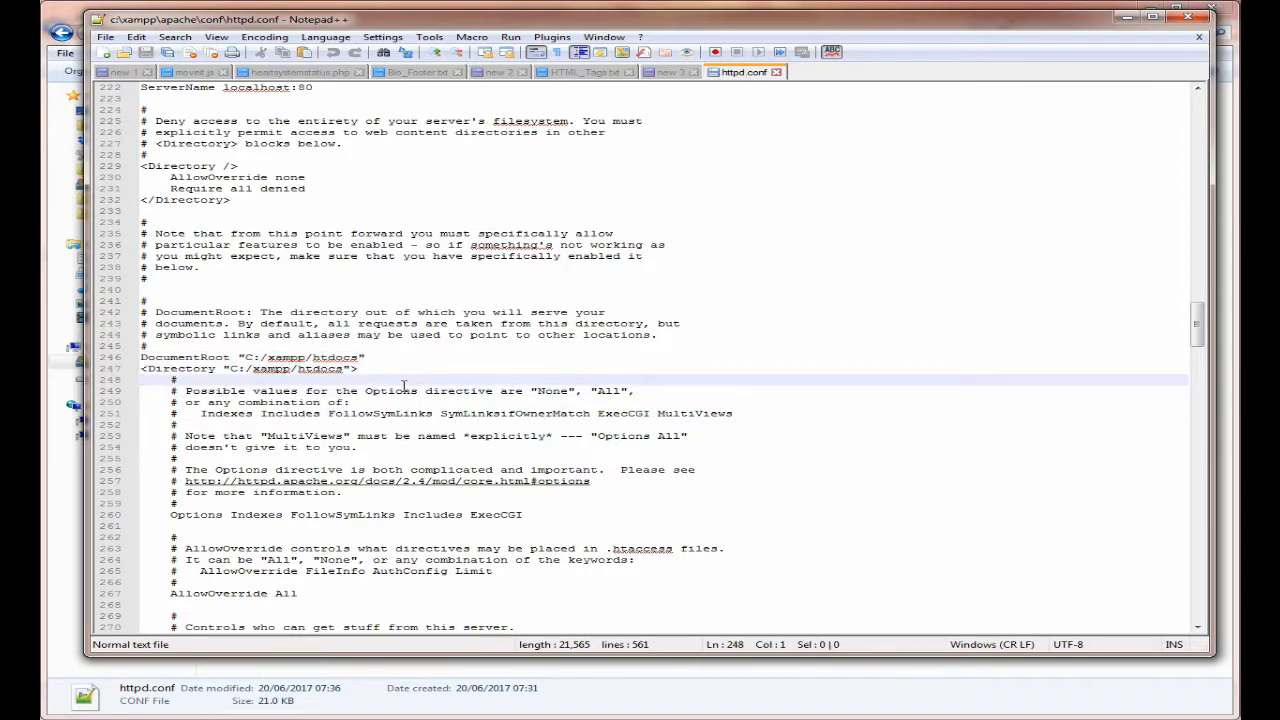
pyautogui.hotkey('ctrl', 'v')
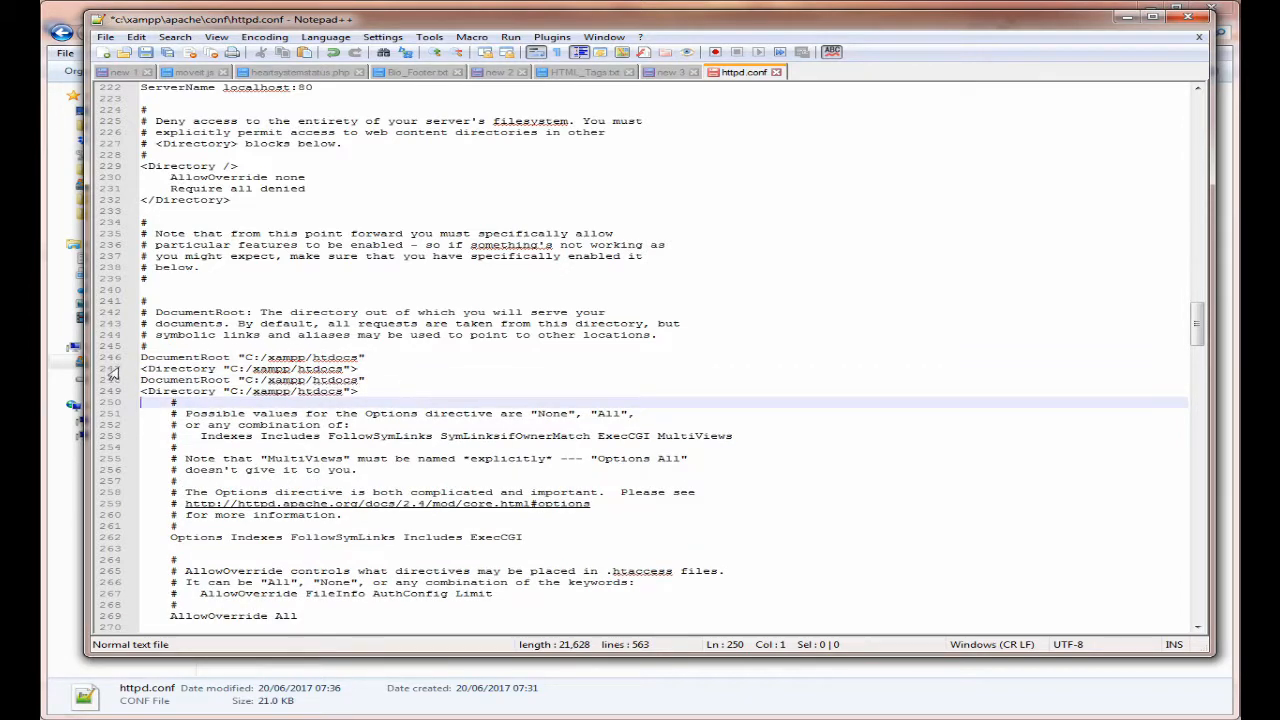
# - Comment out the original DocumentRoot and Directory lines, 246 and 247, with a leading "# "
pyautogui.click(143, 358)
pyautogui.write('#')
pyautogui.press('Down')
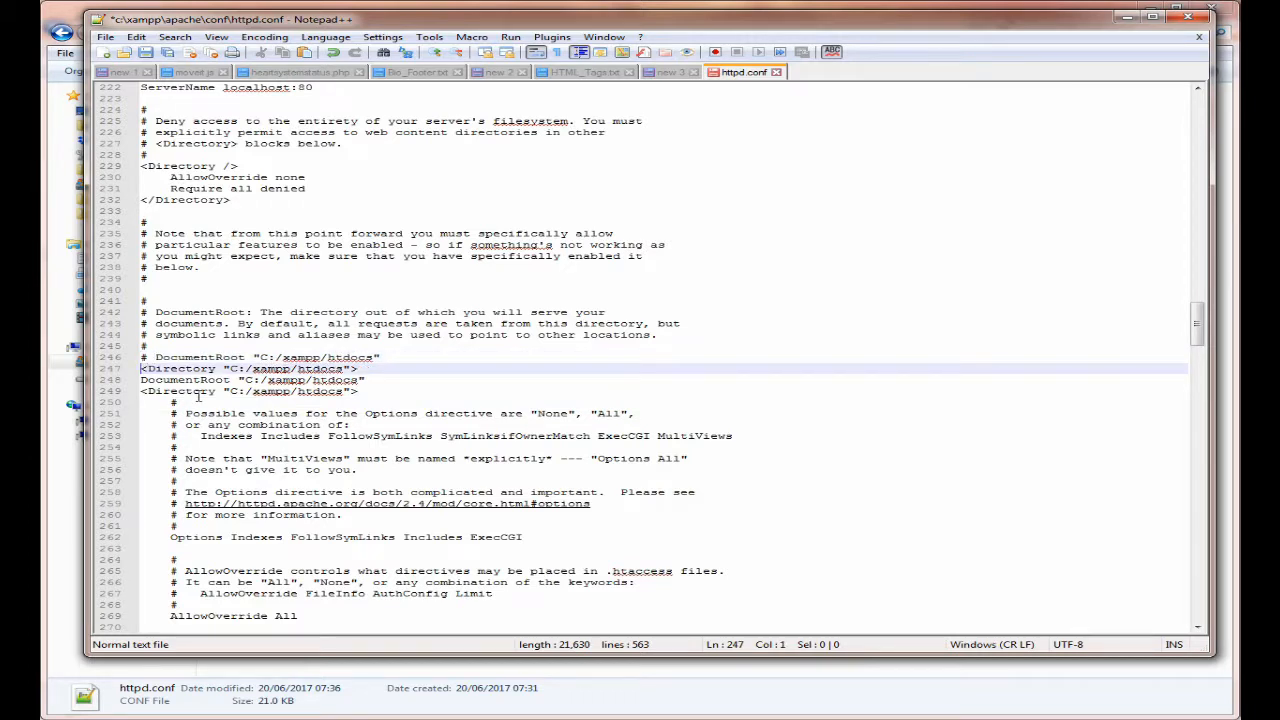
pyautogui.write('#')
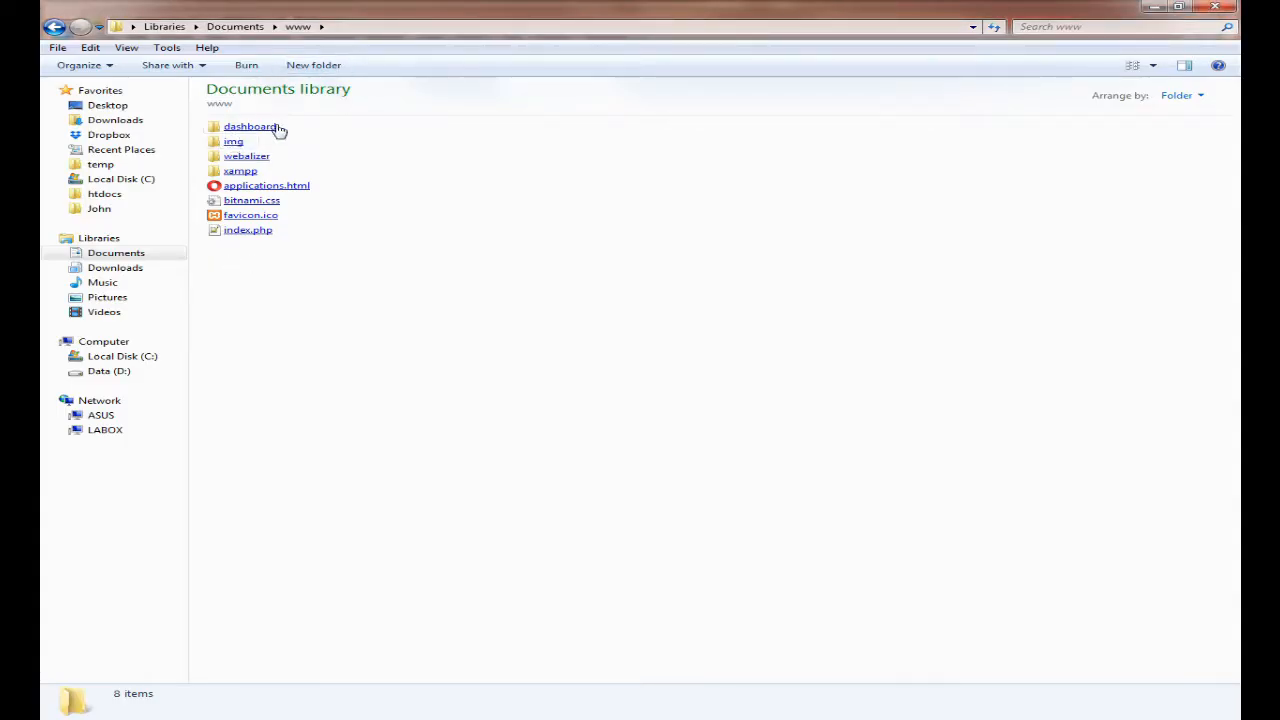
# - Copy the www folder's path, D:\Documents\www, from Windows Explorer and replace the path in the uncommented DocumentRoot and Directory lines with it
pyautogui.click(398, 33)
pyautogui.hotkey('ctrl', 'c')
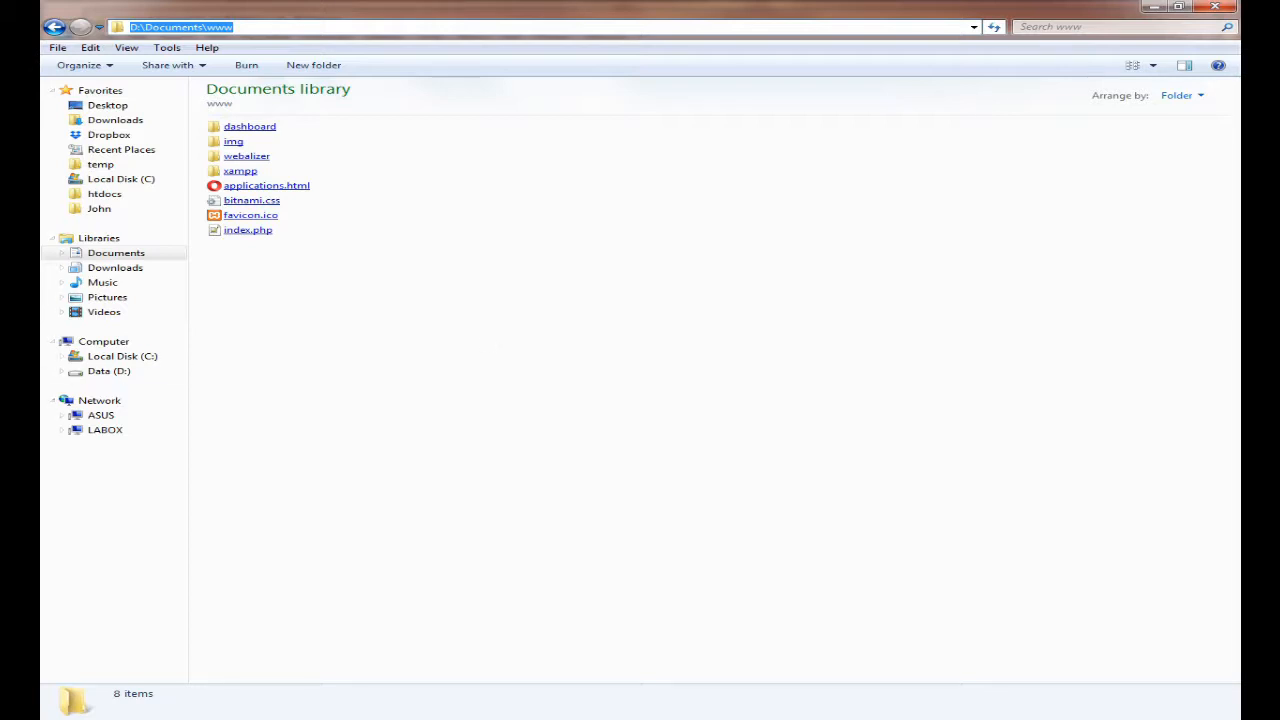
pyautogui.hotkey('alt', 'Tab')
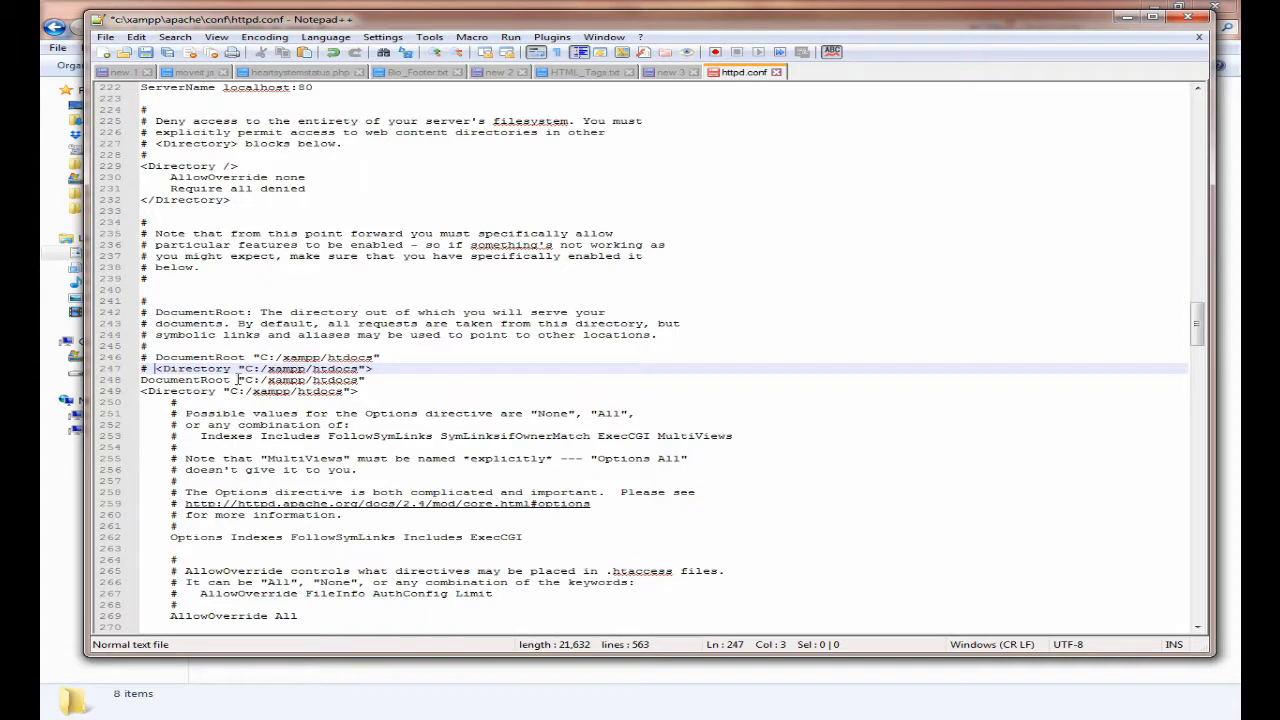
pyautogui.moveTo(245, 380); pyautogui.dragTo(364, 386)
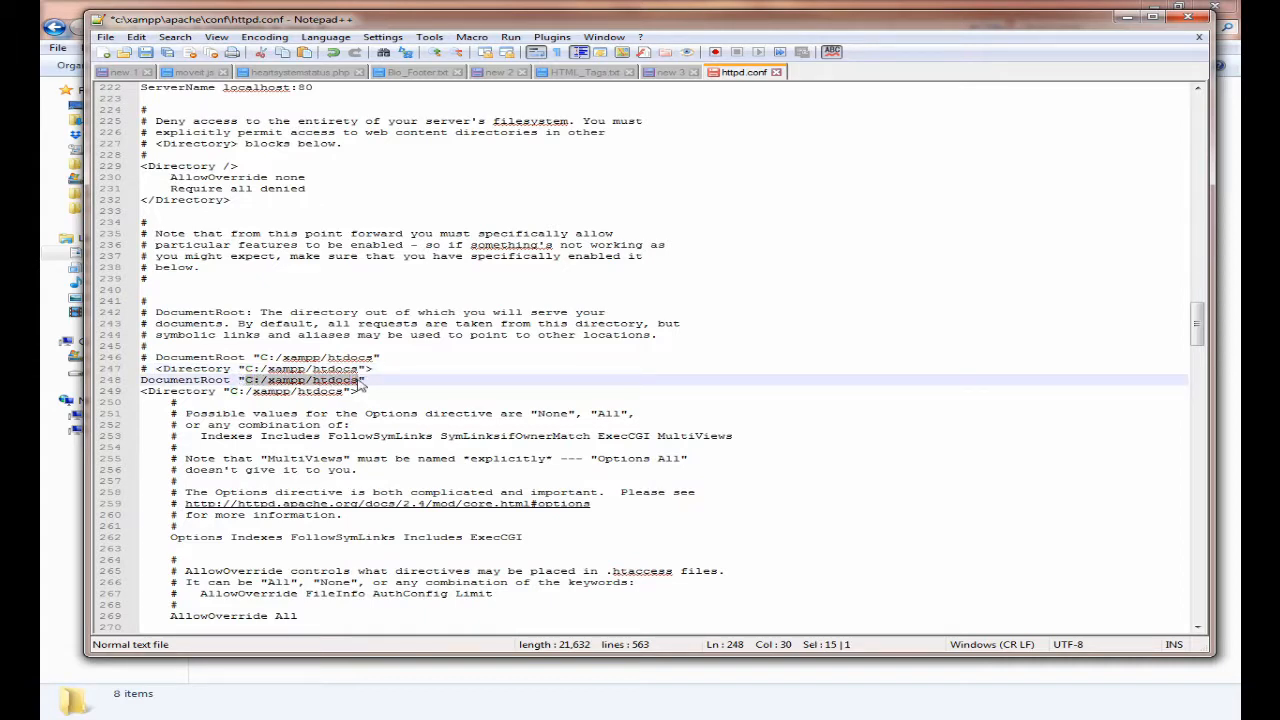
pyautogui.hotkey('ctrl', 'v')
pyautogui.moveTo(343, 391); pyautogui.dragTo(226, 391)
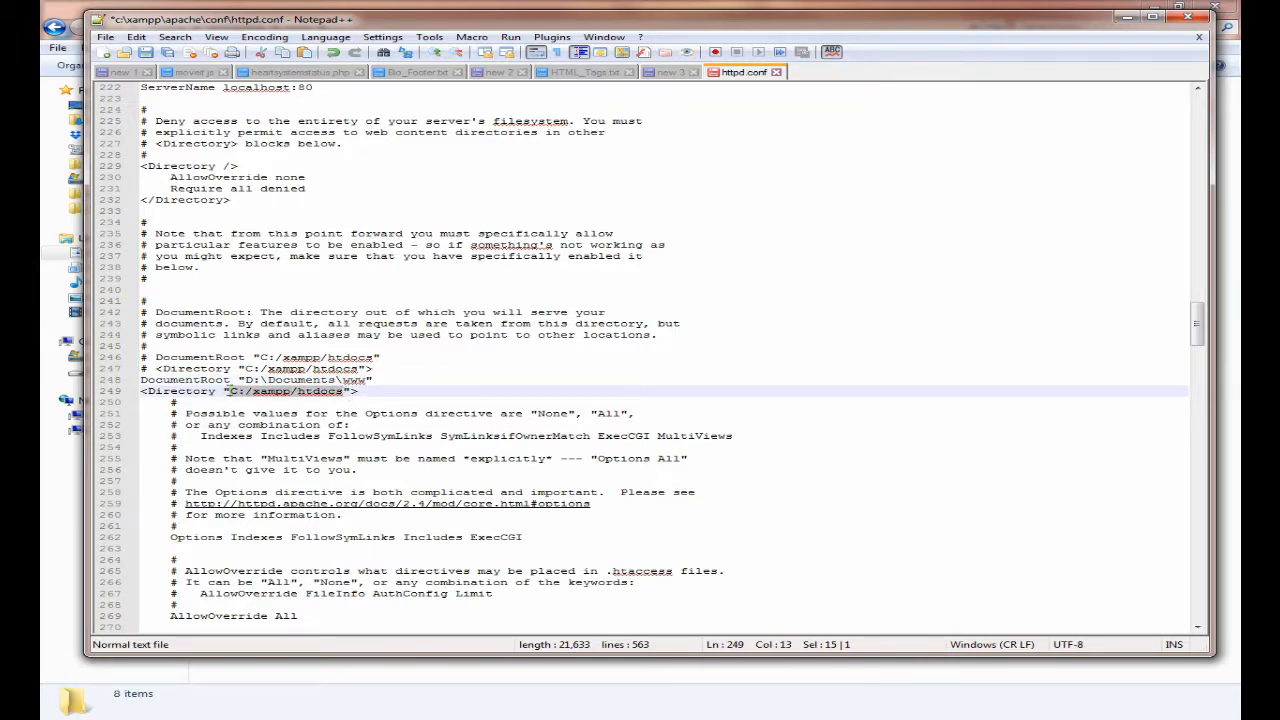
pyautogui.hotkey('ctrl', 'v')
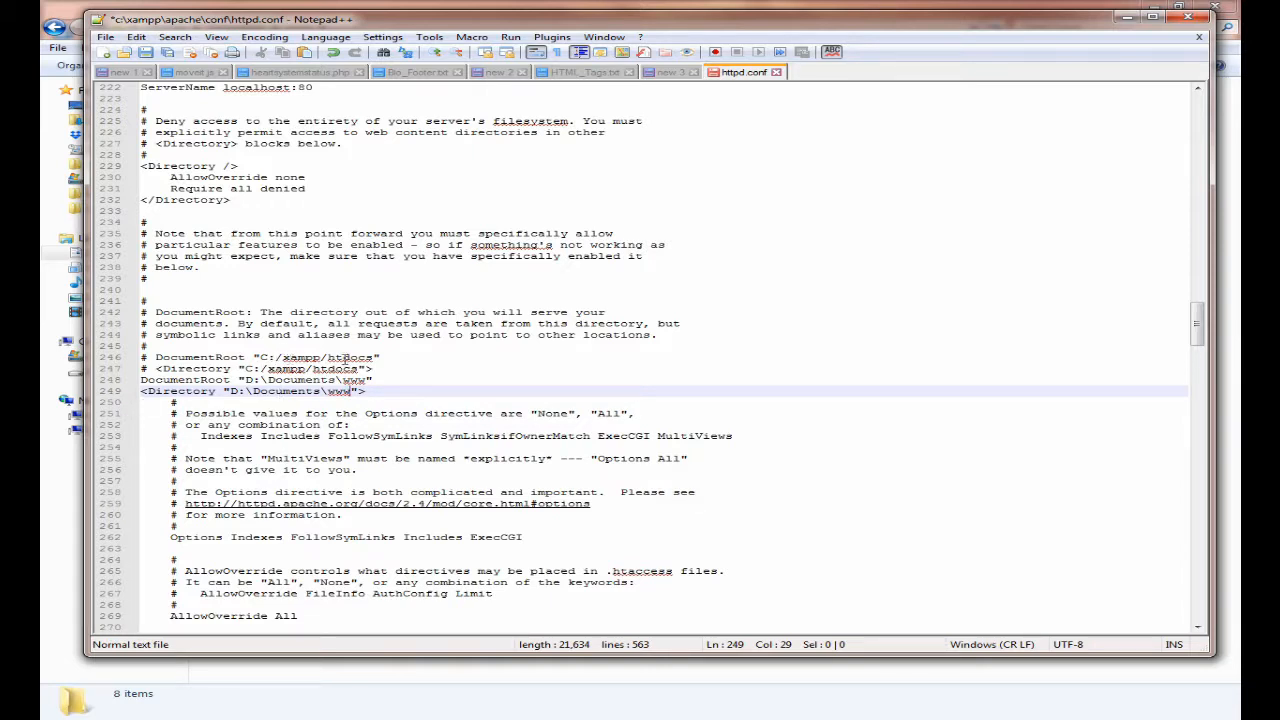
pyautogui.moveTo(319, 357); pyautogui.dragTo(337, 380)
pyautogui.write('/')
pyautogui.click(325, 391)
pyautogui.click(266, 380)
pyautogui.hotkey('shift', 'Left')
pyautogui.write('/')
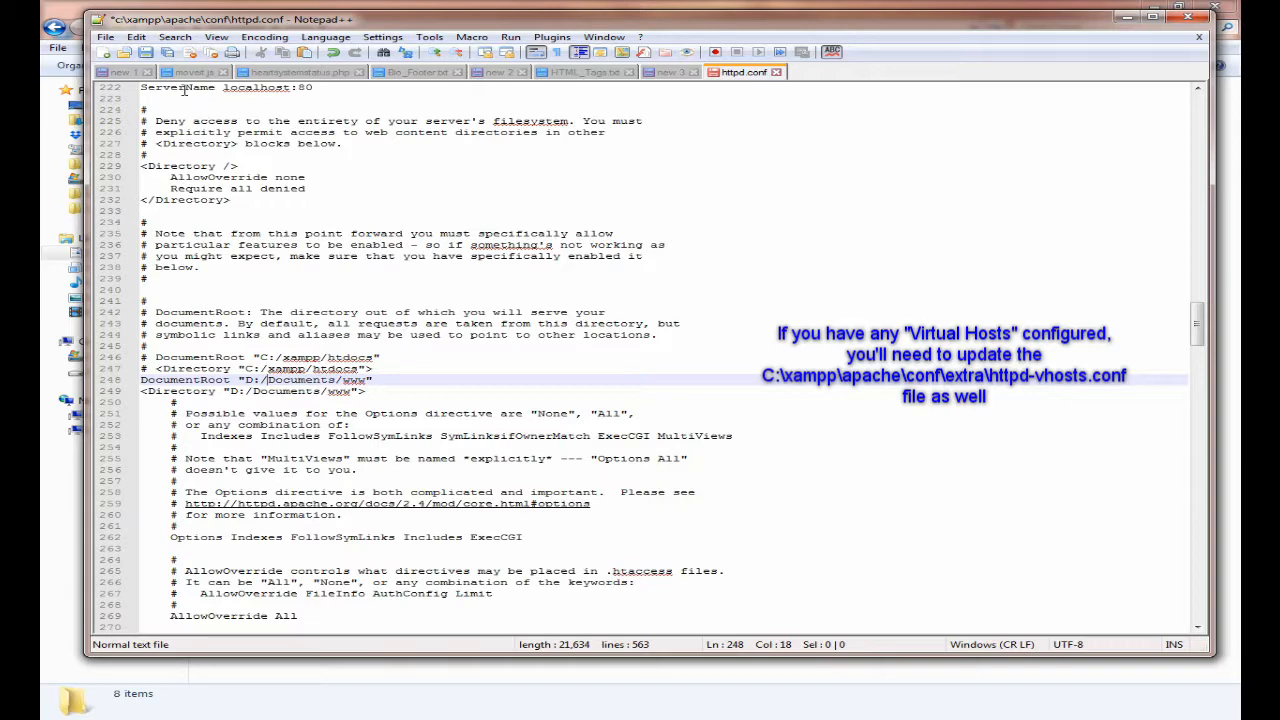
# - Save the edited httpd.conf, put Notepad++ out of the way and start Apache in the XAMPP Control Panel
pyautogui.click(146, 52)
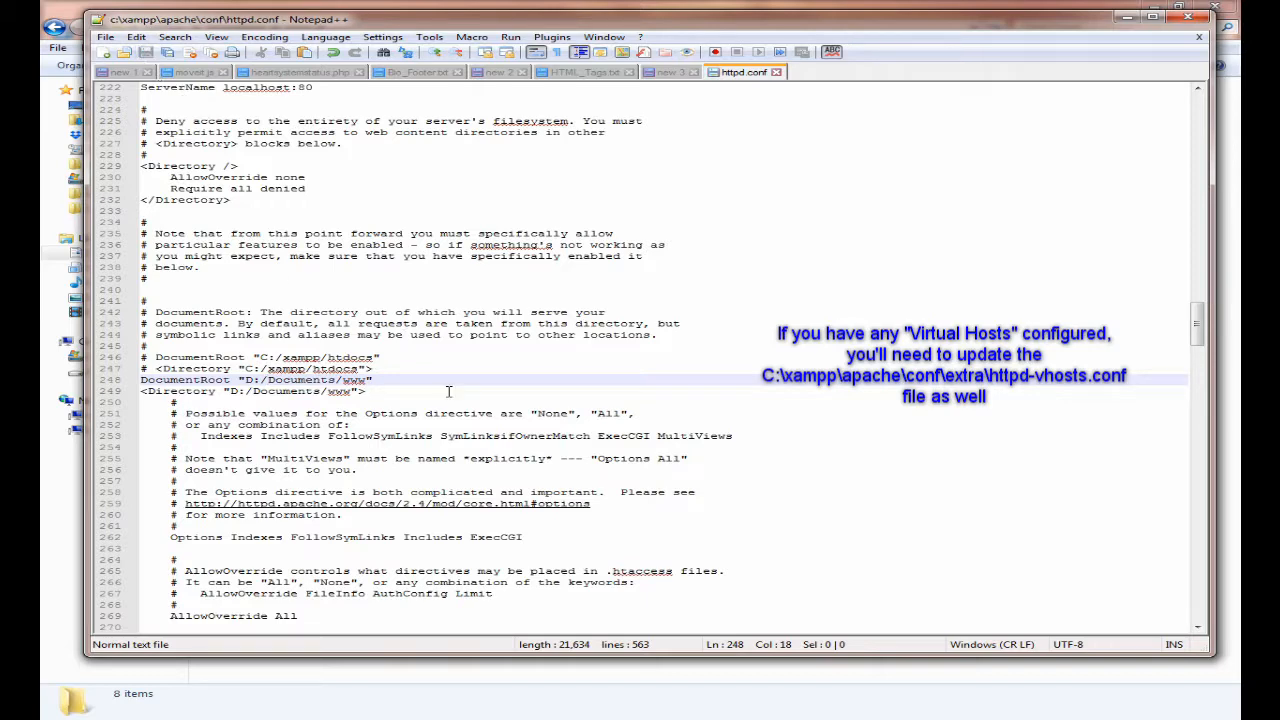
pyautogui.click(1130, 20)
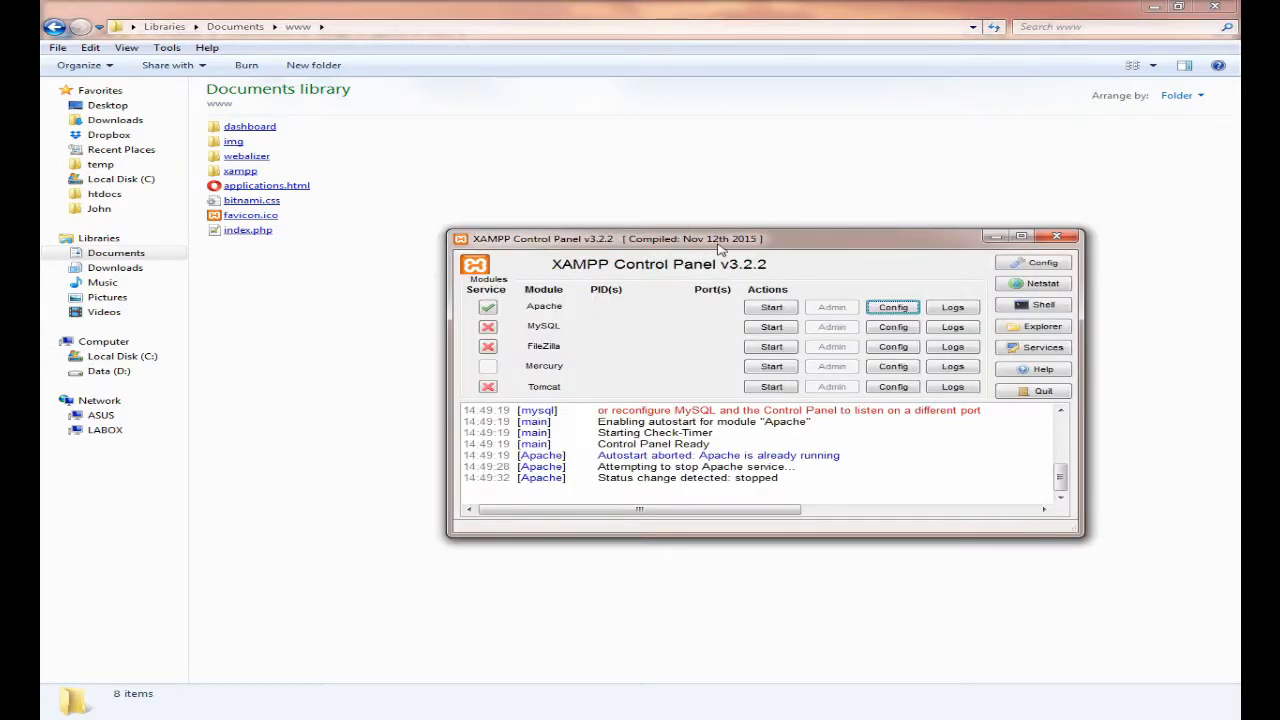
pyautogui.click(768, 311)
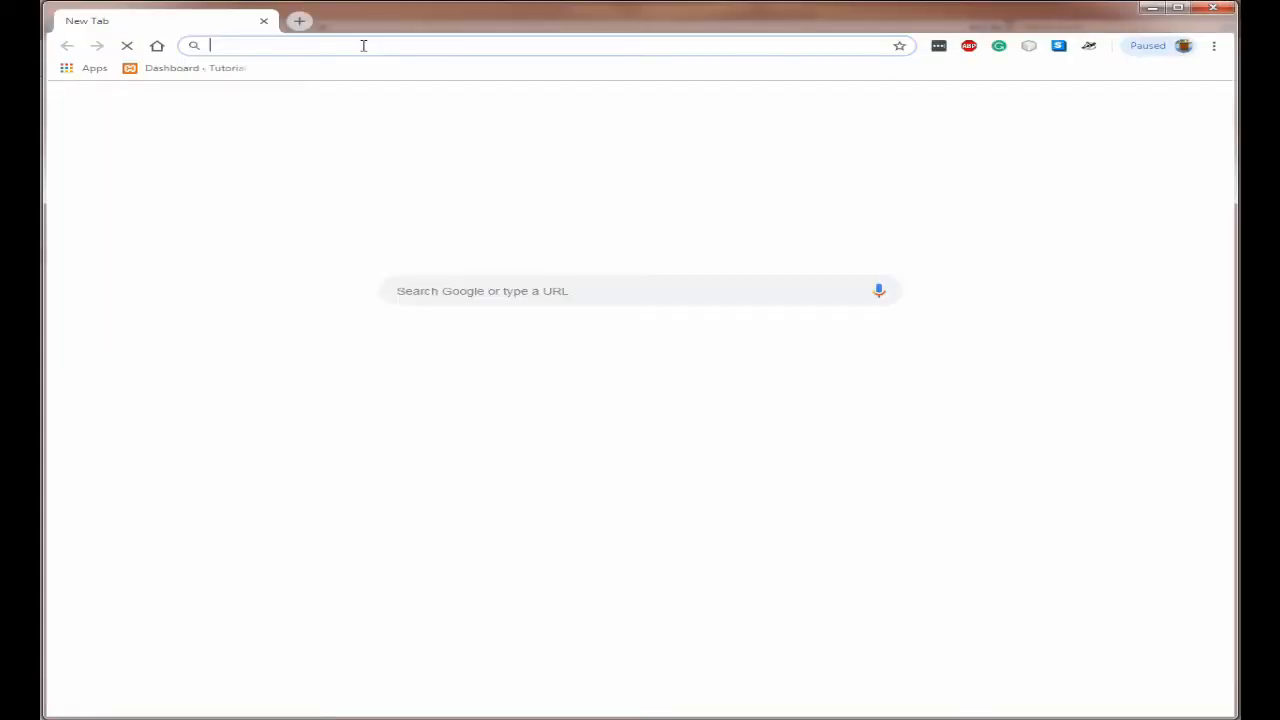
# - Load localhost in Chrome to test that the XAMPP dashboard is served from the new web root
pyautogui.click(363, 45)
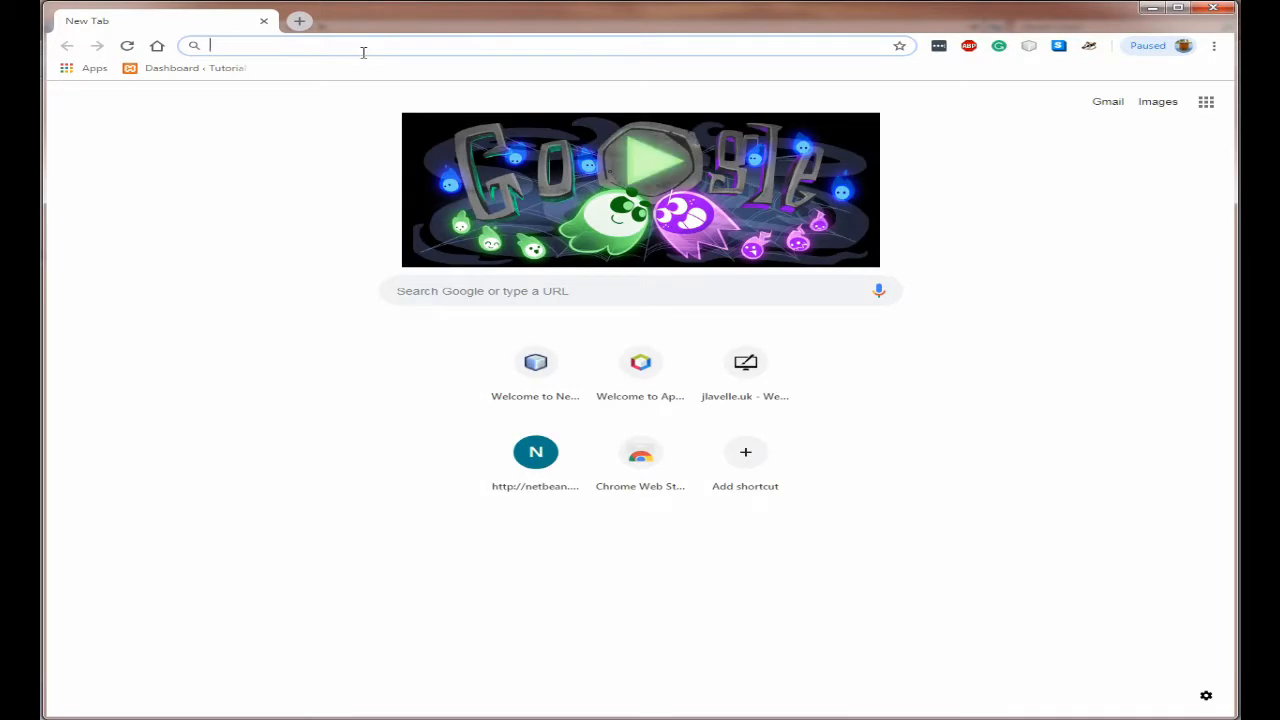
pyautogui.write('loc')
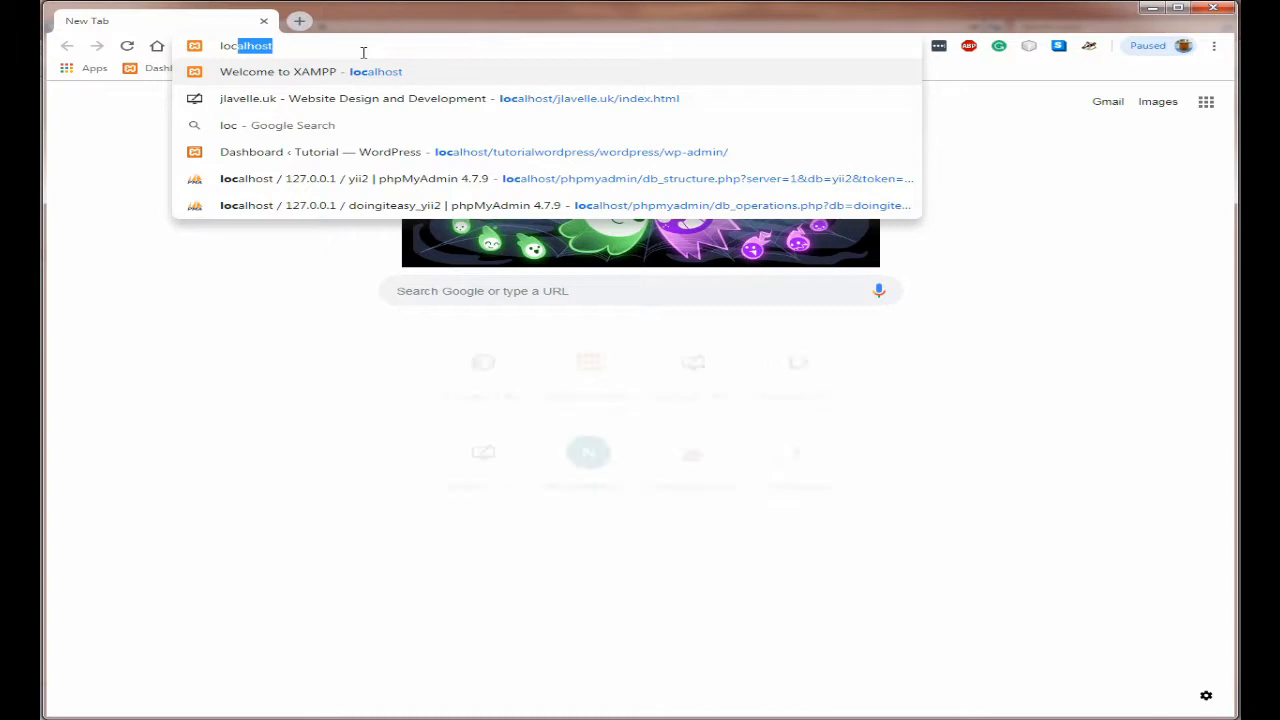
pyautogui.press('Return')
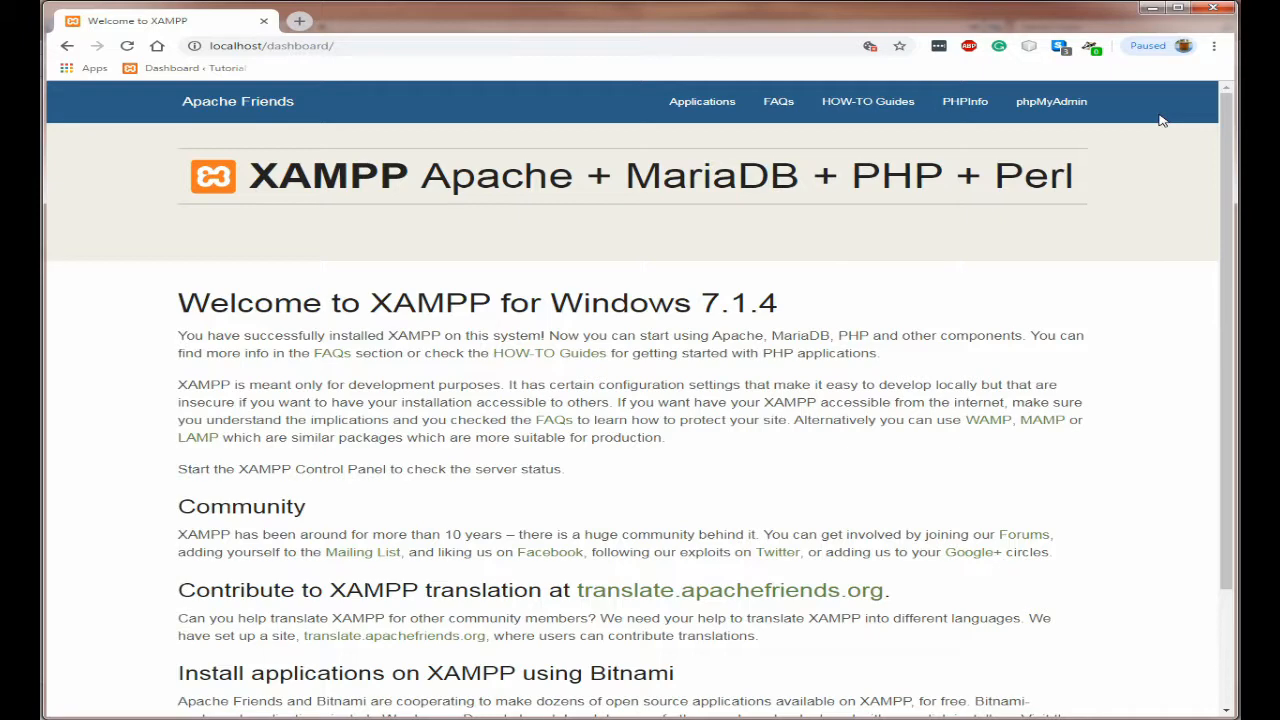
# - Check the dashboard's Applications, FAQs, HOW-TO Guides, PHPInfo and phpMyAdmin pages in turn, and close the browser
pyautogui.click(693, 106)
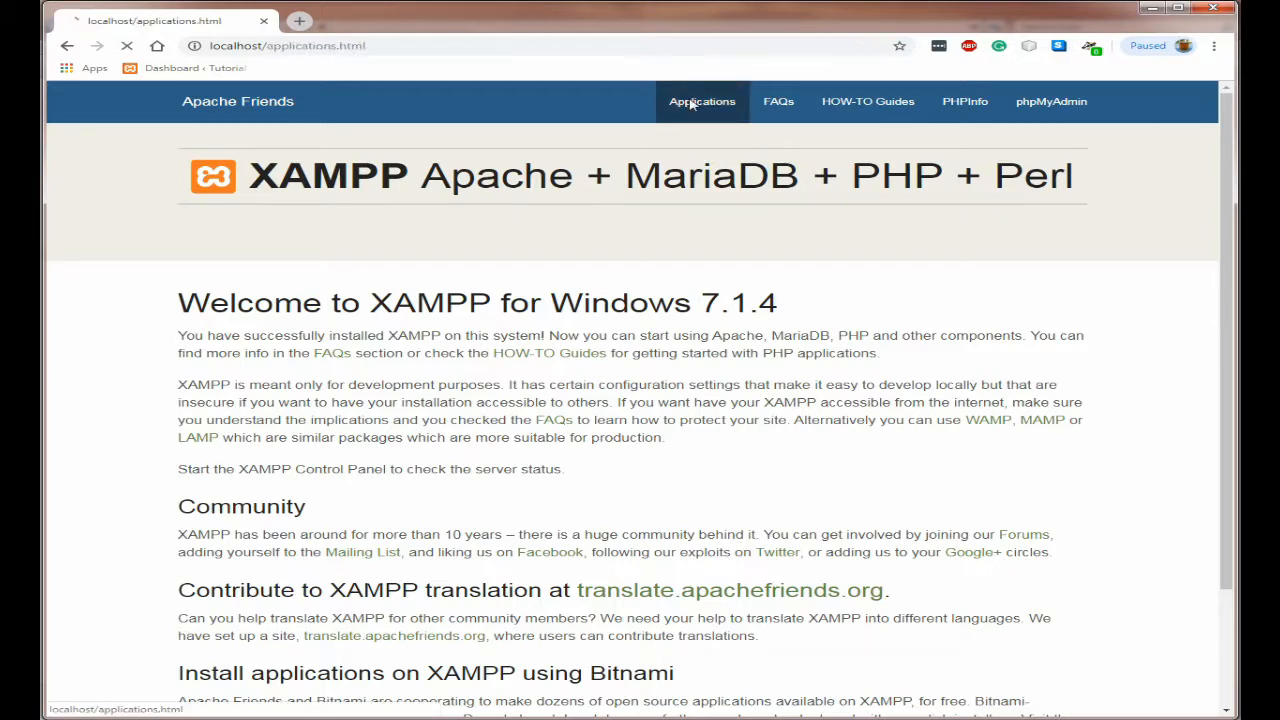
pyautogui.click(795, 109)
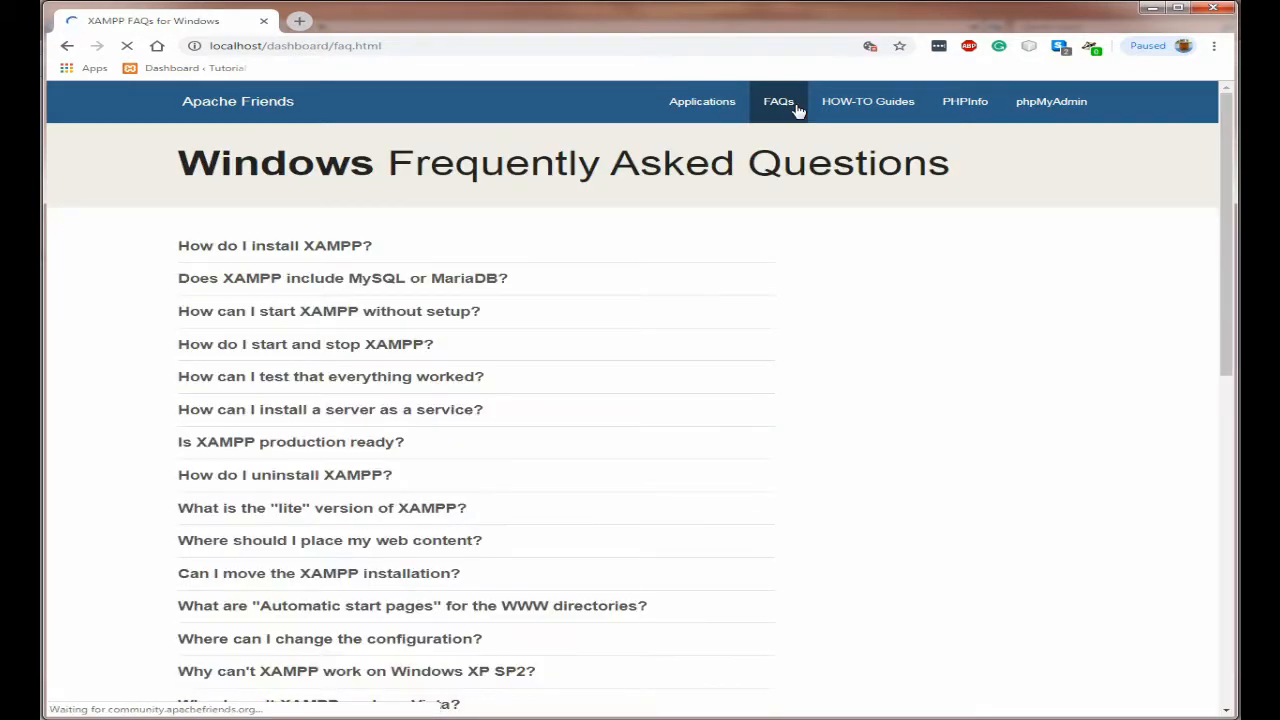
pyautogui.click(873, 111)
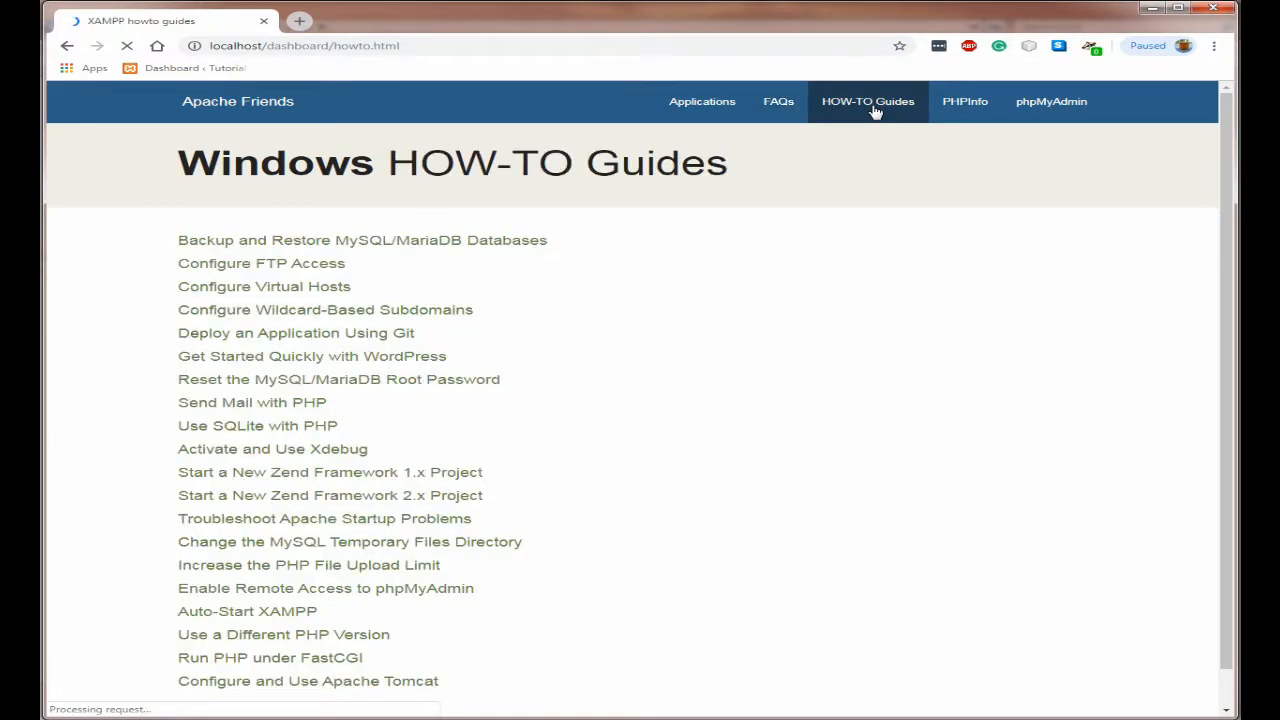
pyautogui.click(962, 104)
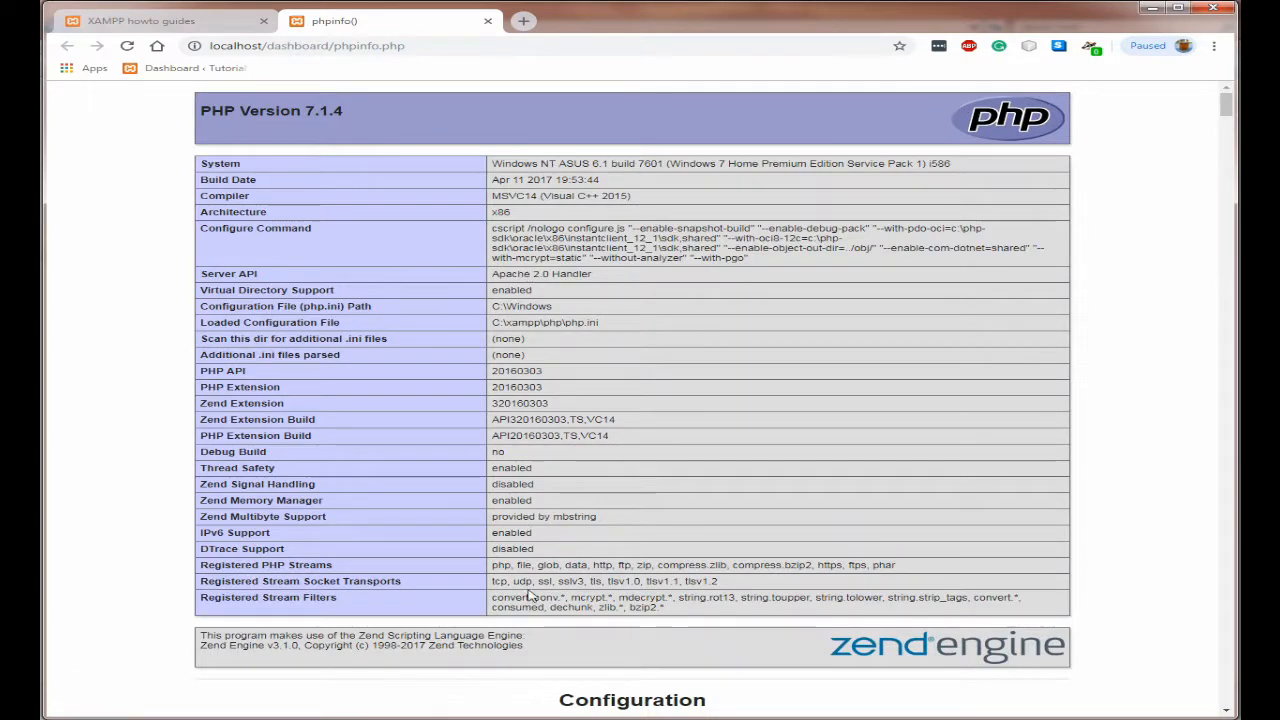
pyautogui.hotkey('ctrl', 'w')
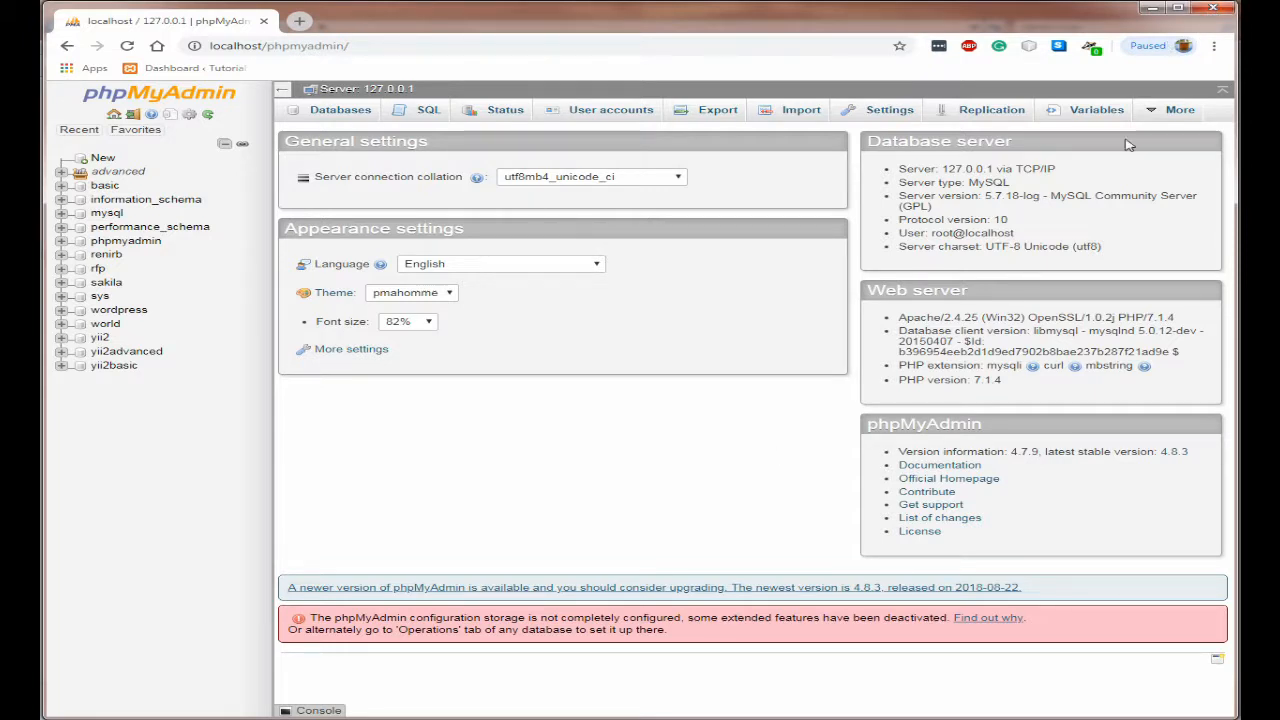
pyautogui.click(1214, 8)
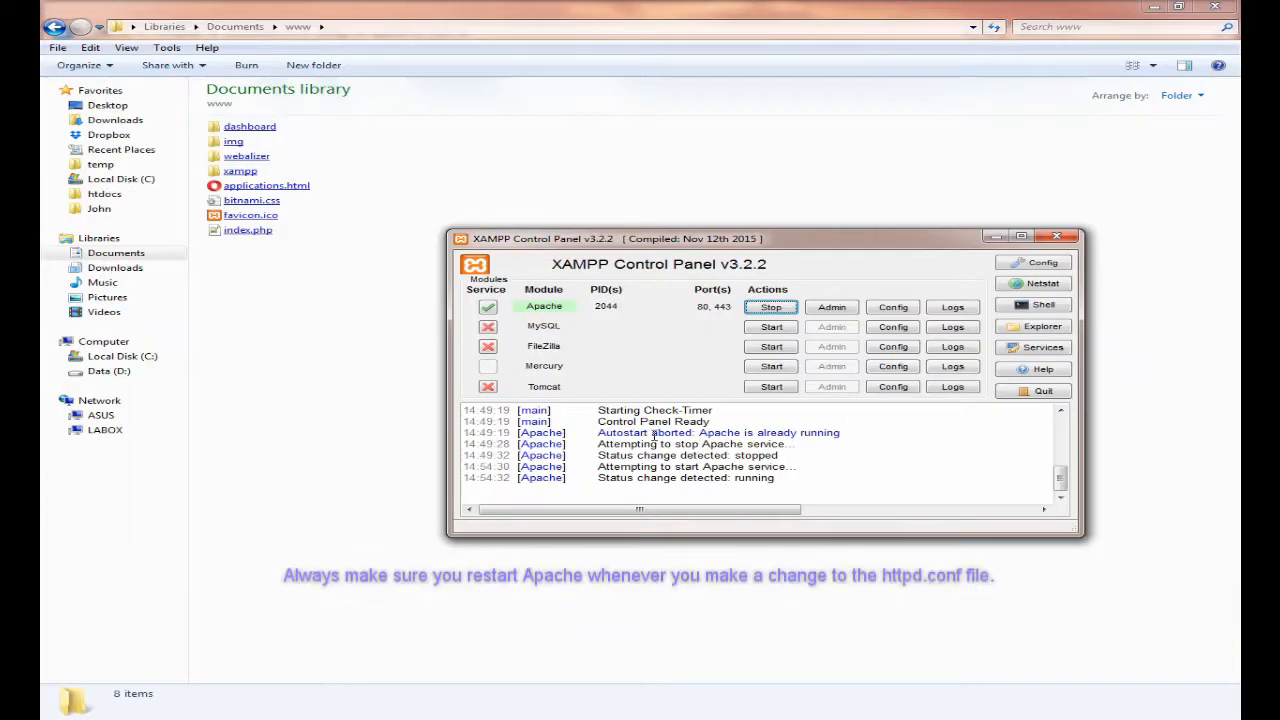